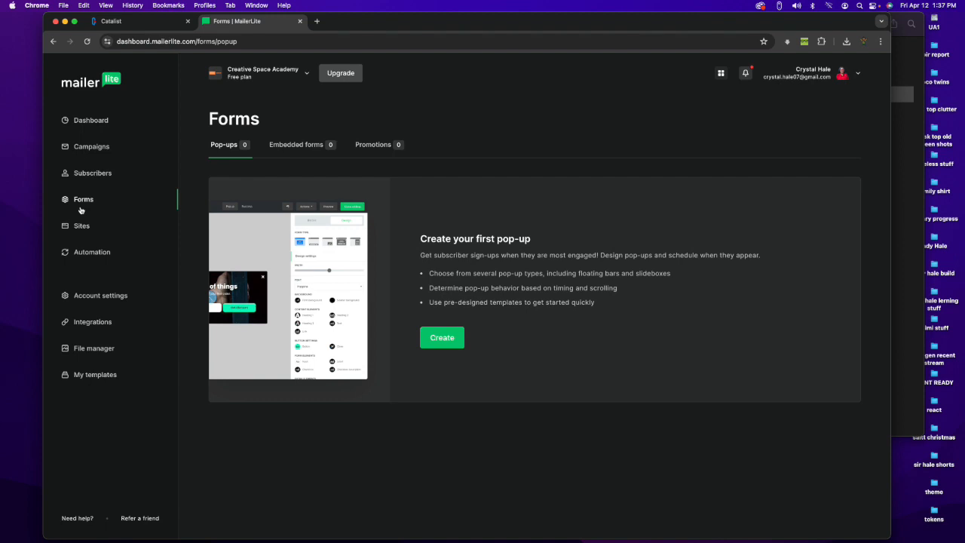
Step: Create a new embedded form named "Pain Point" and continue to its subscriber group selection
left_click(293, 144)
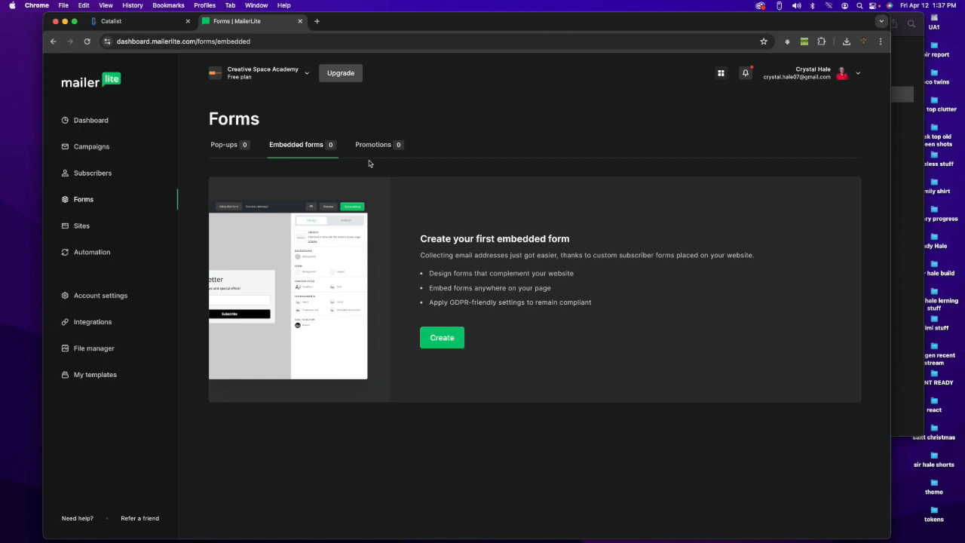
left_click(366, 154)
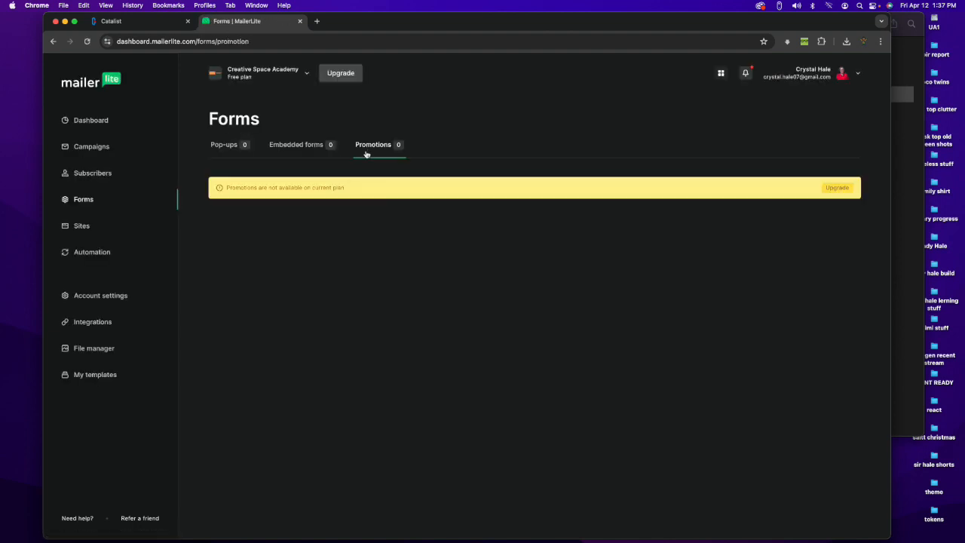
left_click(306, 151)
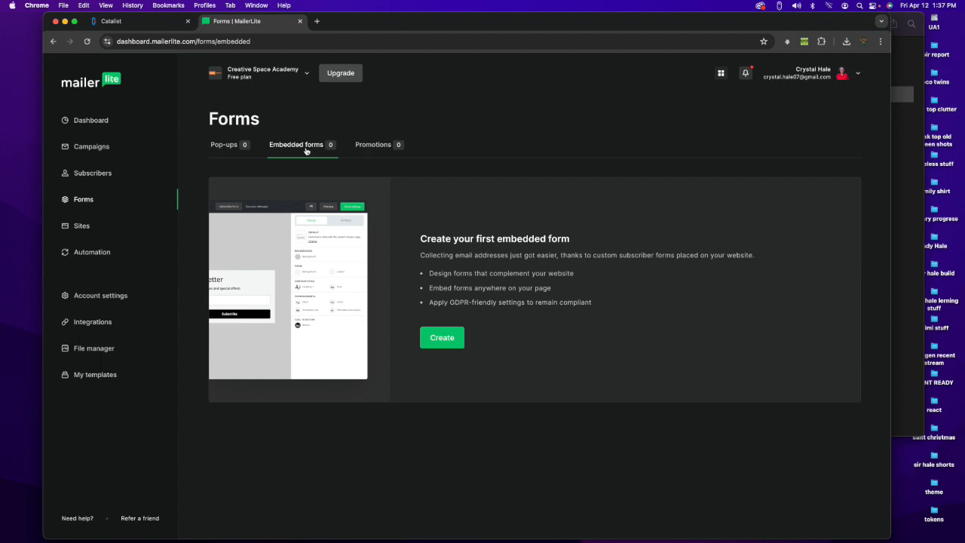
left_click(445, 339)
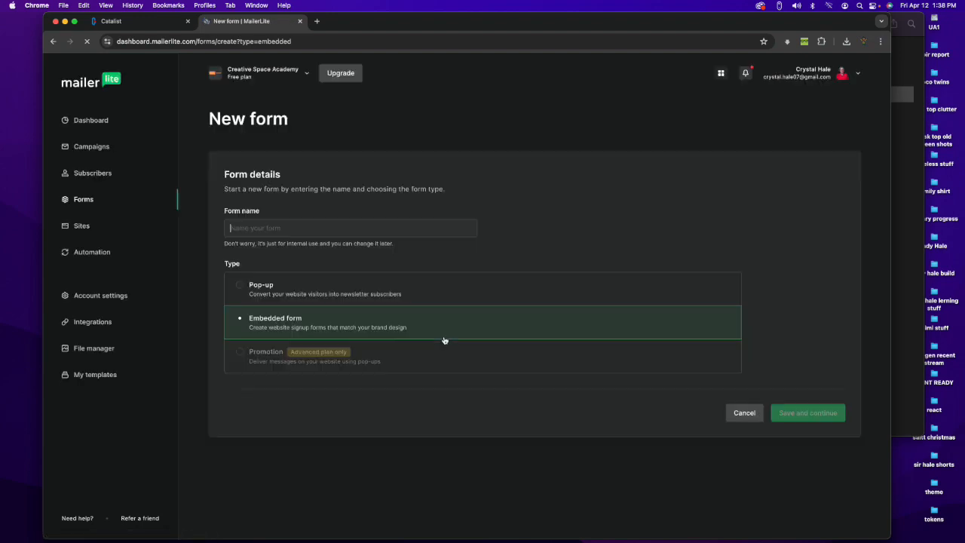
left_click(263, 233)
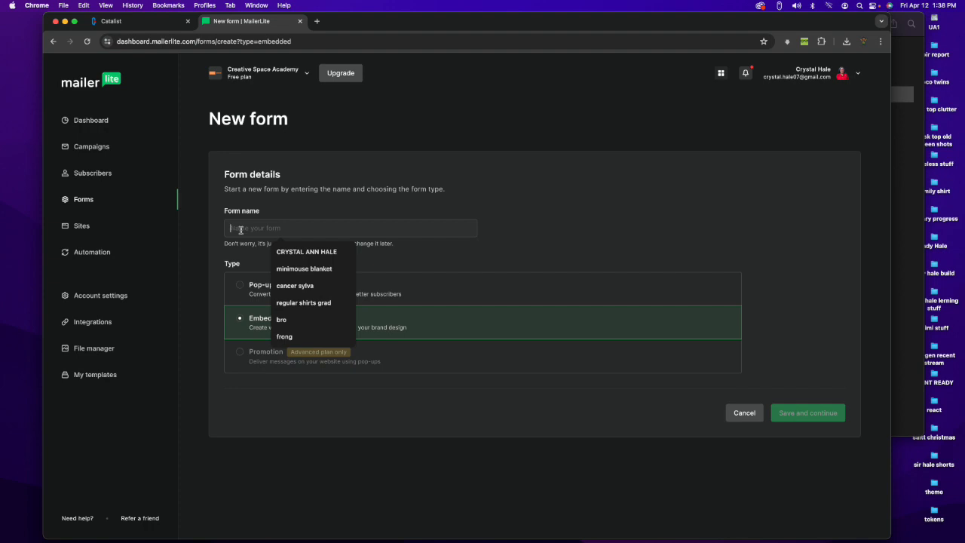
type("Pal")
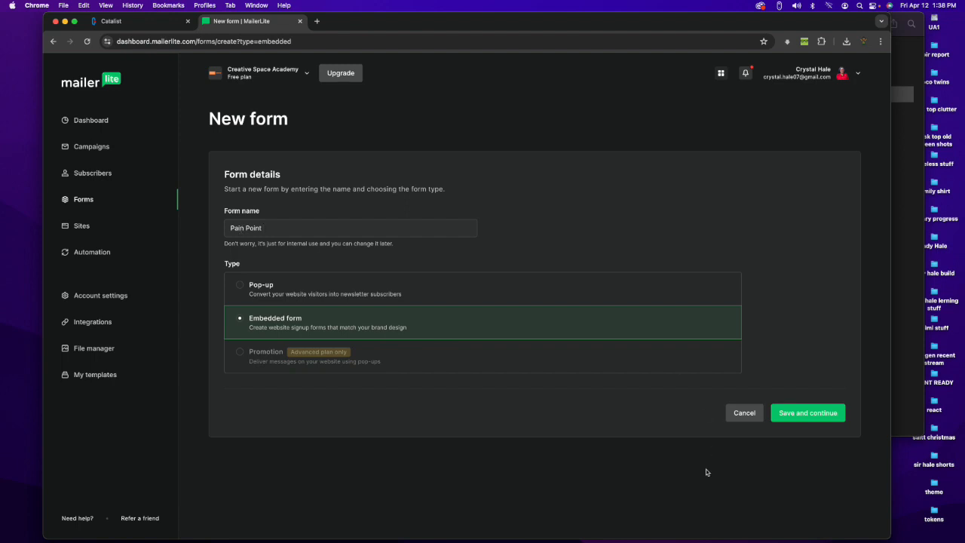
left_click(811, 414)
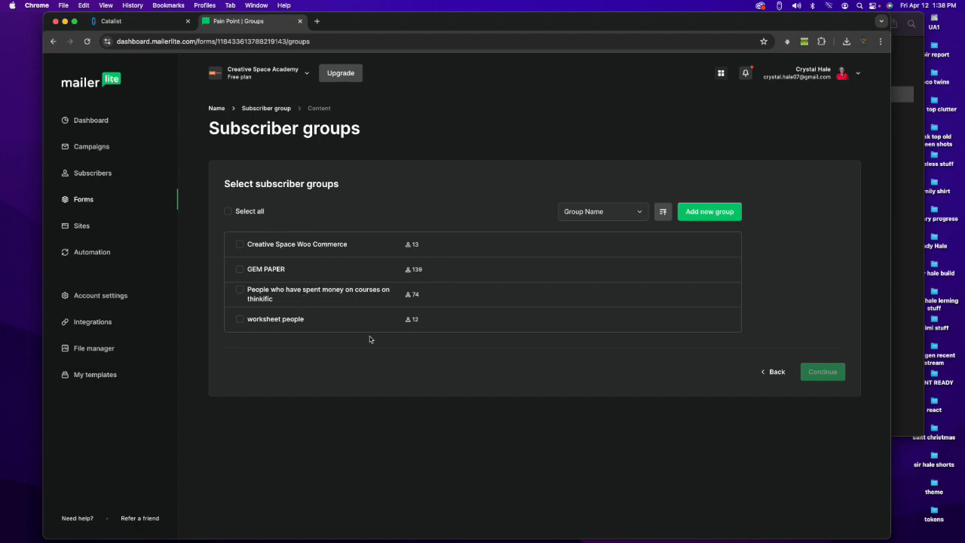
Step: Create the subscriber group "Beginner marketing people" for the form and continue to the form's content editor
left_click(699, 213)
left_click(405, 298)
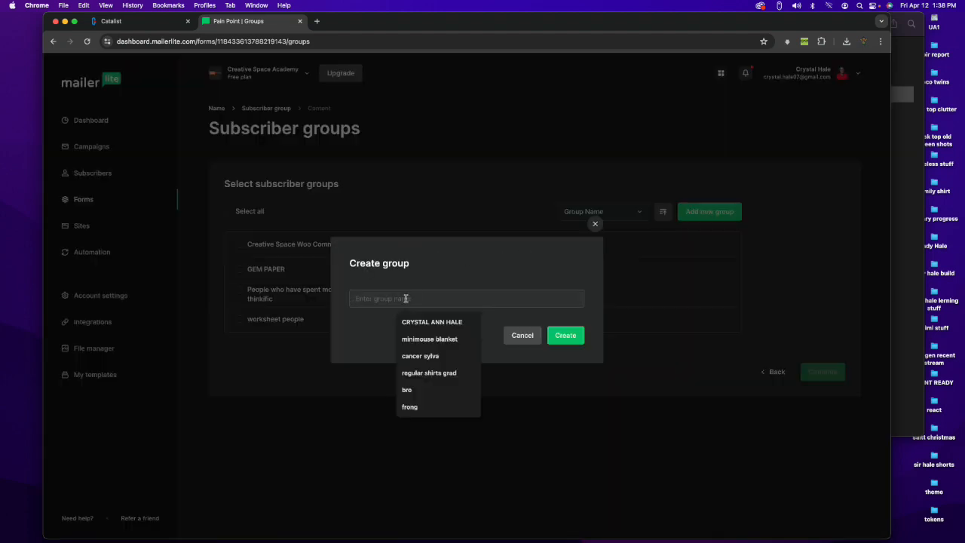
type("Beginner marketing people")
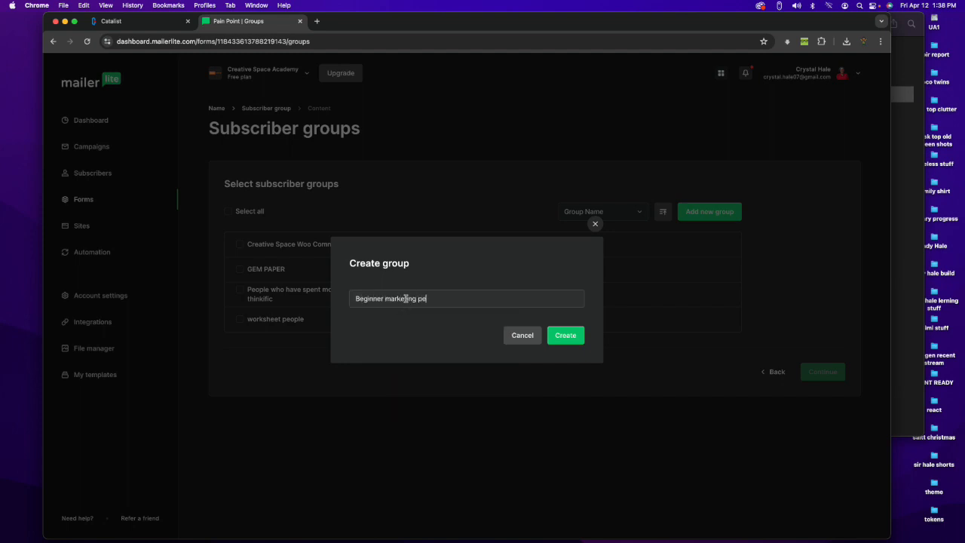
left_click(561, 337)
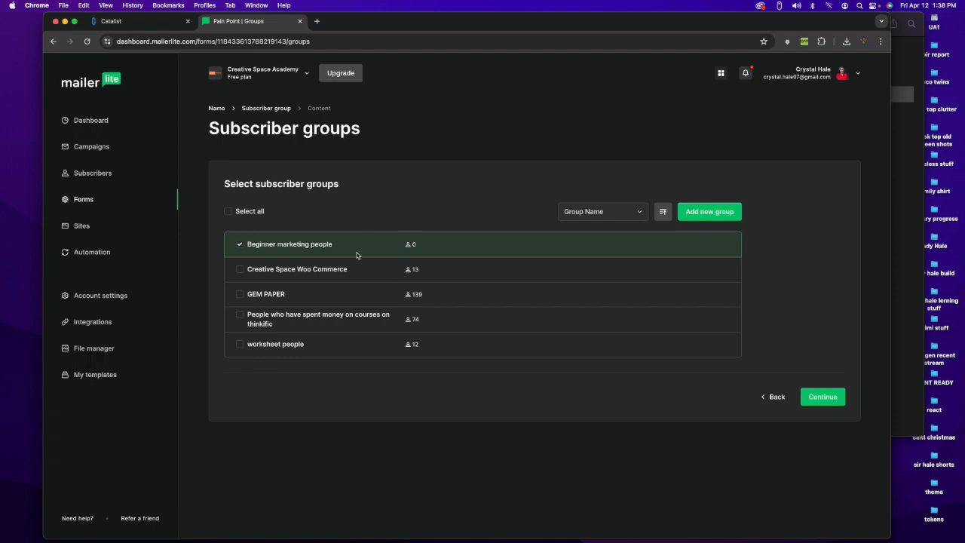
left_click(822, 398)
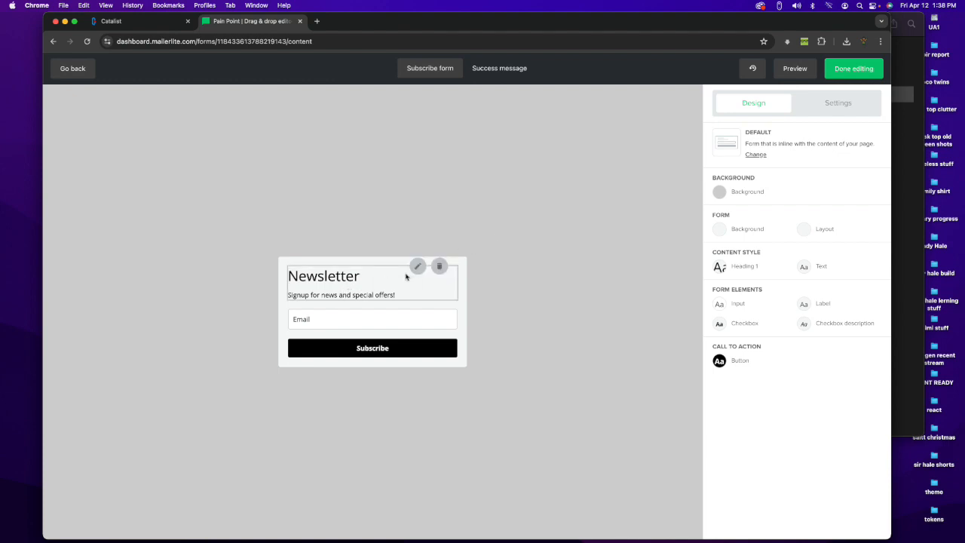
Step: Replace the form's description text with "Download your free pain point worksheet"
left_click(352, 277)
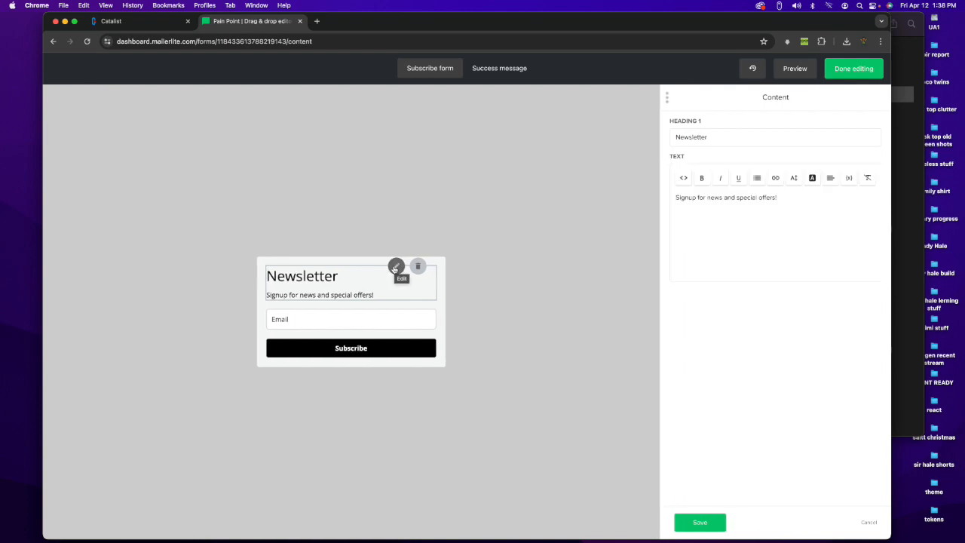
left_click_drag(731, 256, 670, 187)
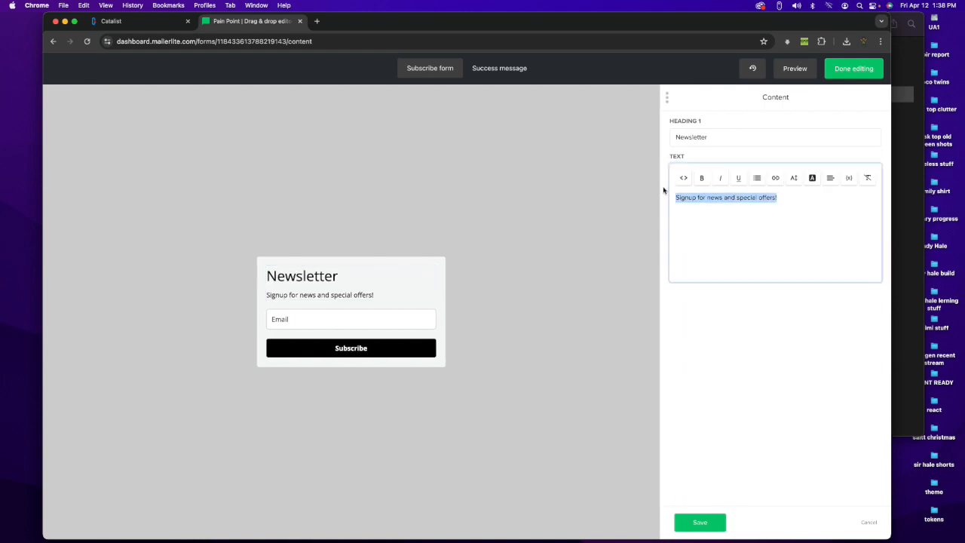
key("BackSpace")
type("Download your free")
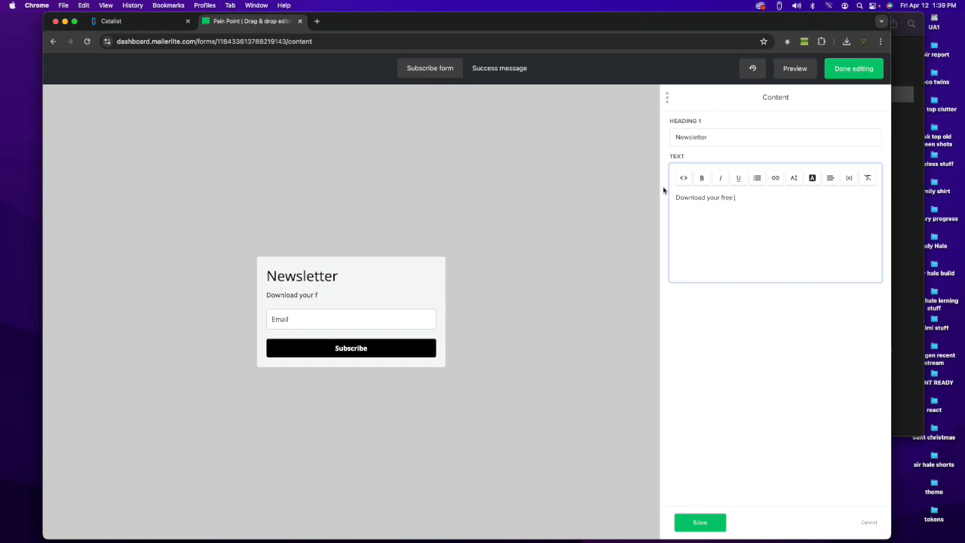
type("n point worksheet")
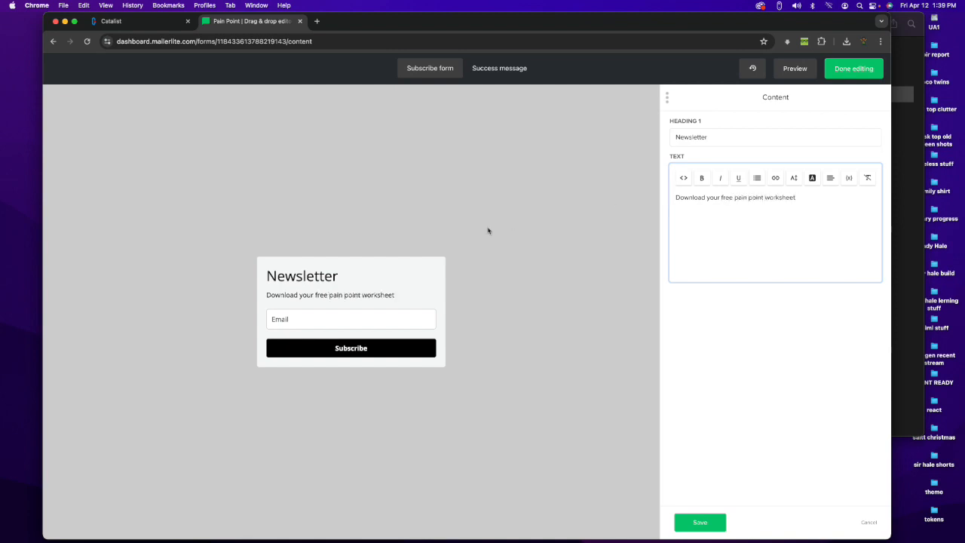
Step: Change the form's heading to "Yes I want it !"
double_click(303, 276)
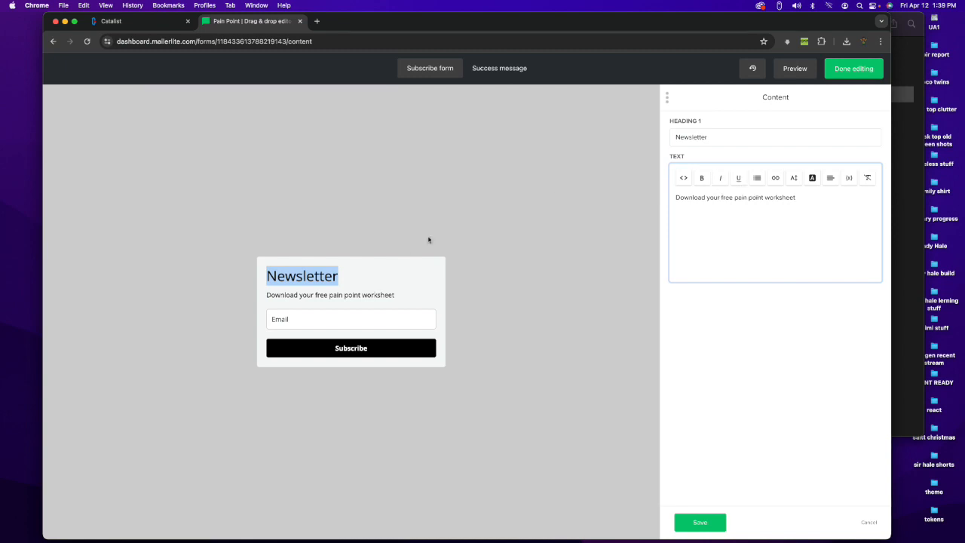
double_click(716, 135)
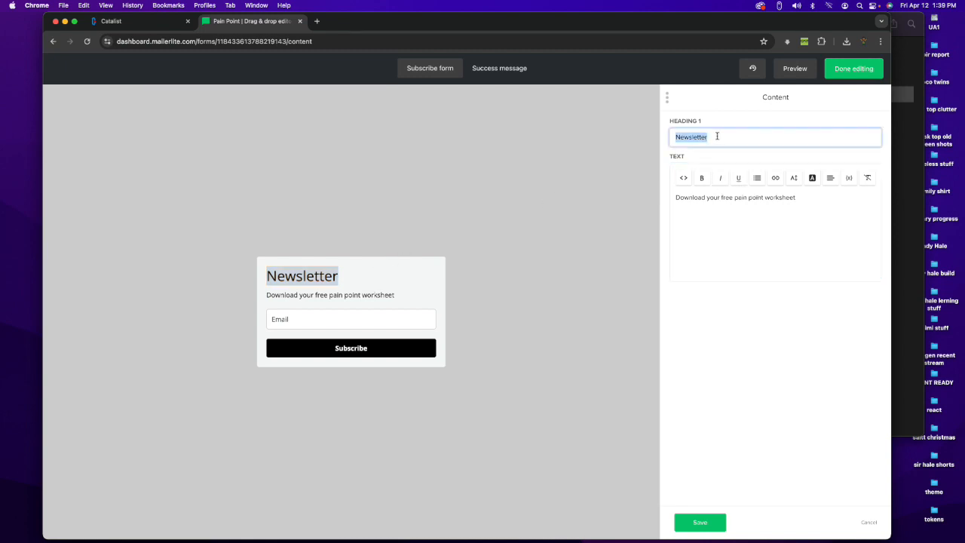
type("Yes I want it !")
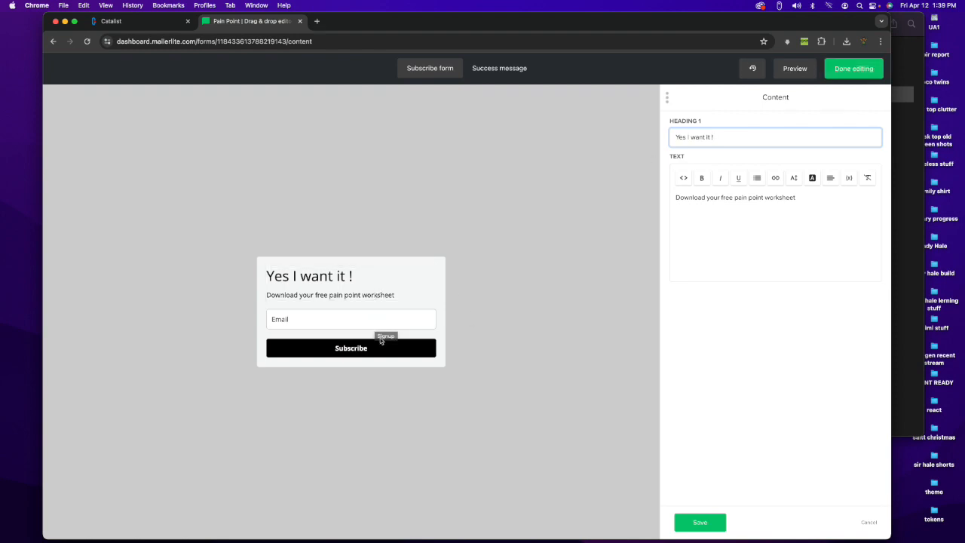
Step: Add a Name field to the signup form and move it above the Email field
left_click(391, 316)
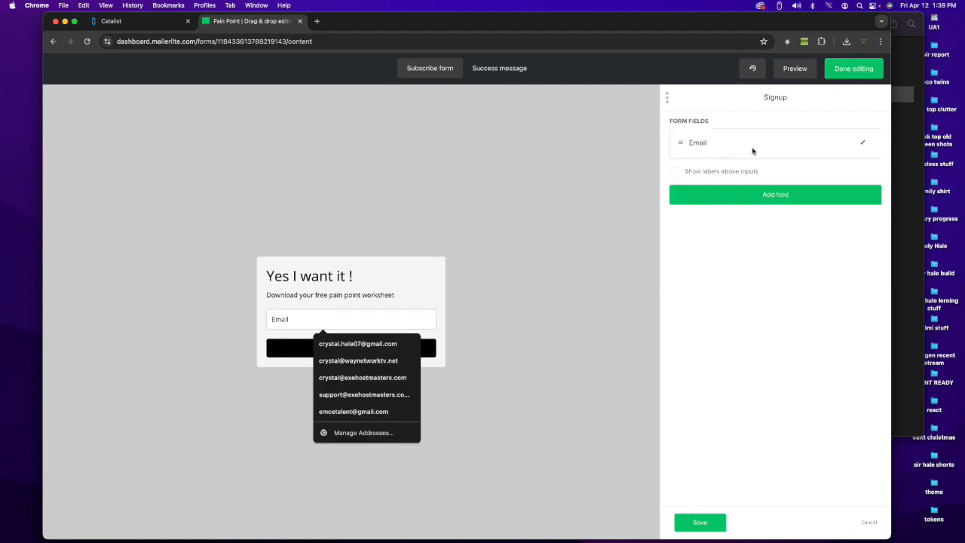
left_click(772, 195)
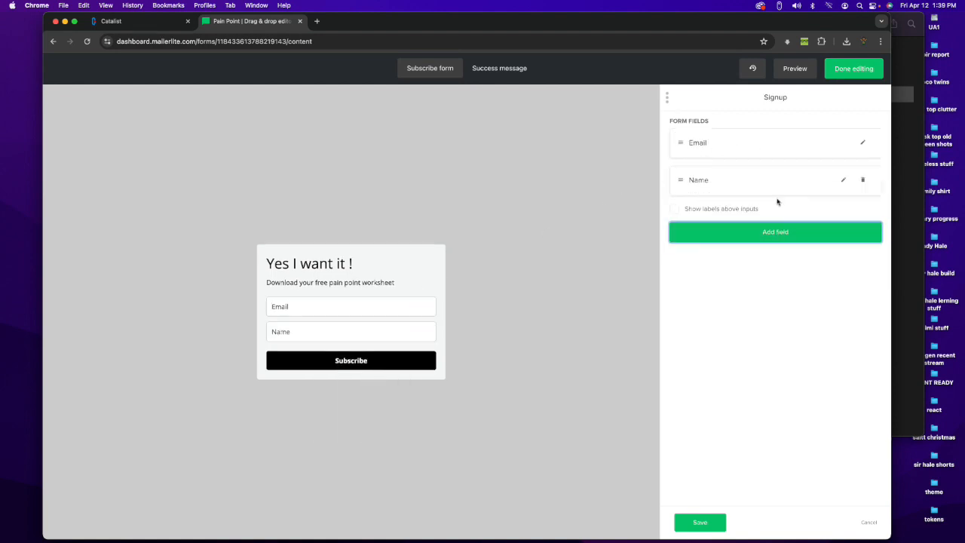
left_click_drag(681, 182, 687, 202)
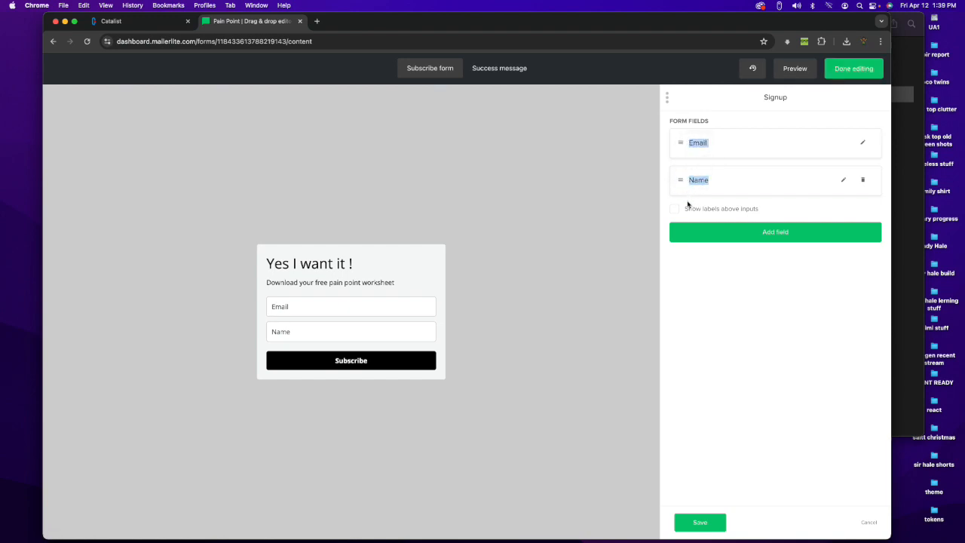
left_click_drag(814, 182, 809, 115)
left_click_drag(679, 140, 687, 177)
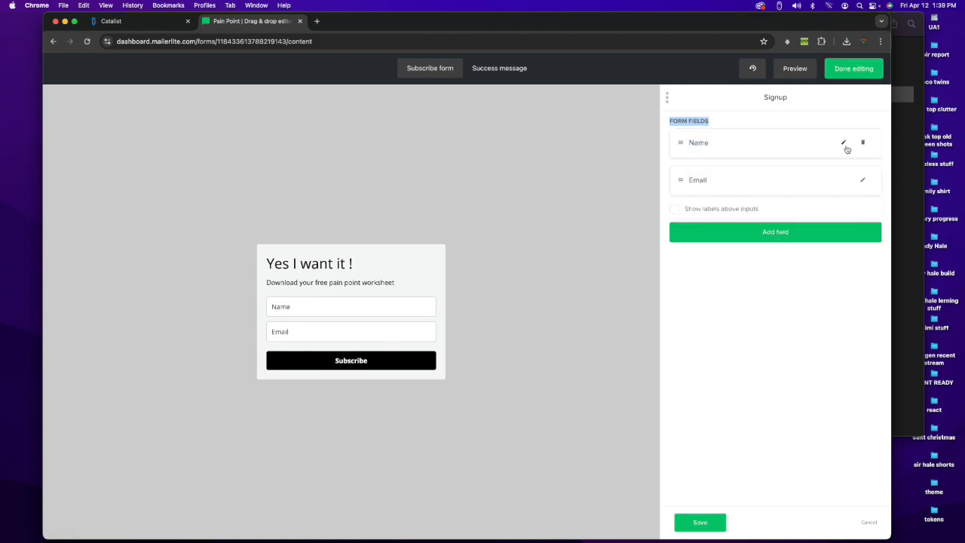
Step: Make the Name field required and save the field's changes
left_click(843, 143)
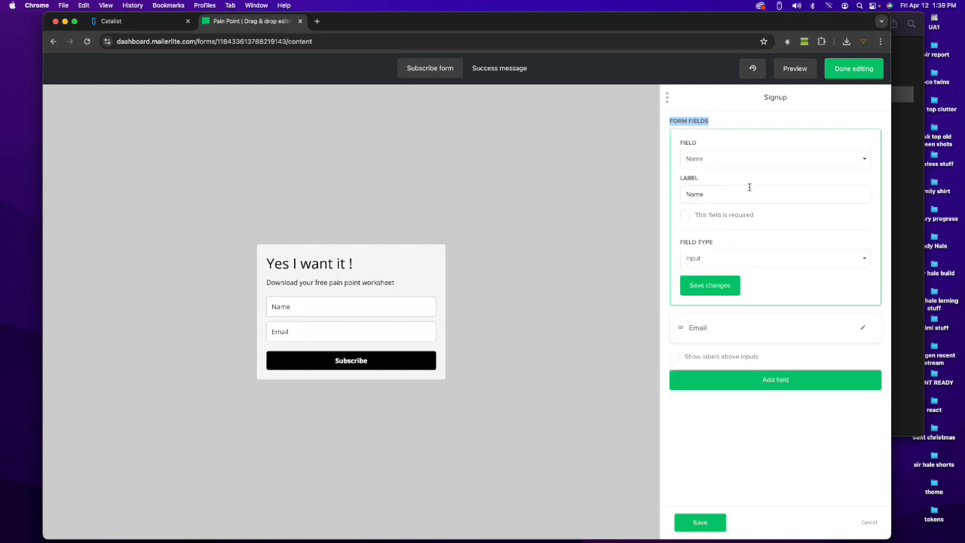
left_click(685, 214)
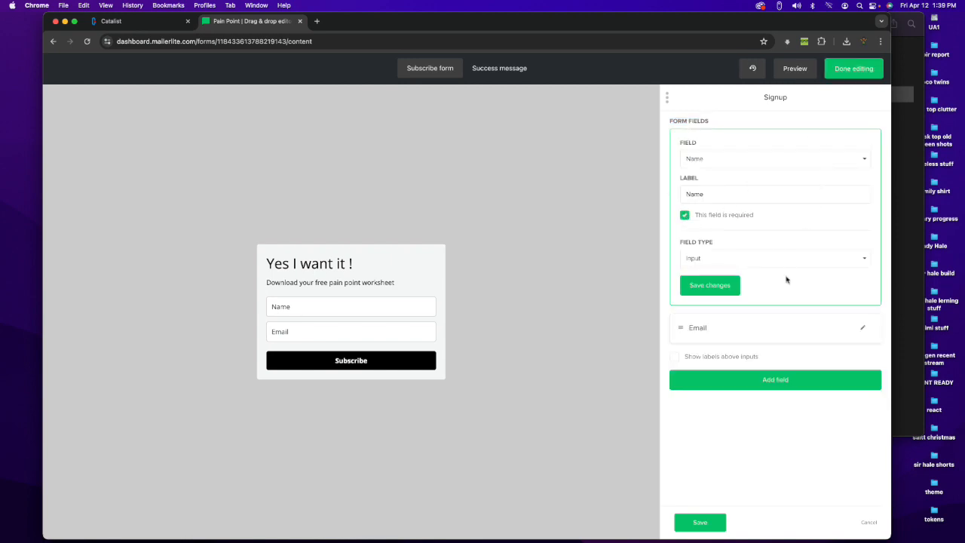
left_click(717, 286)
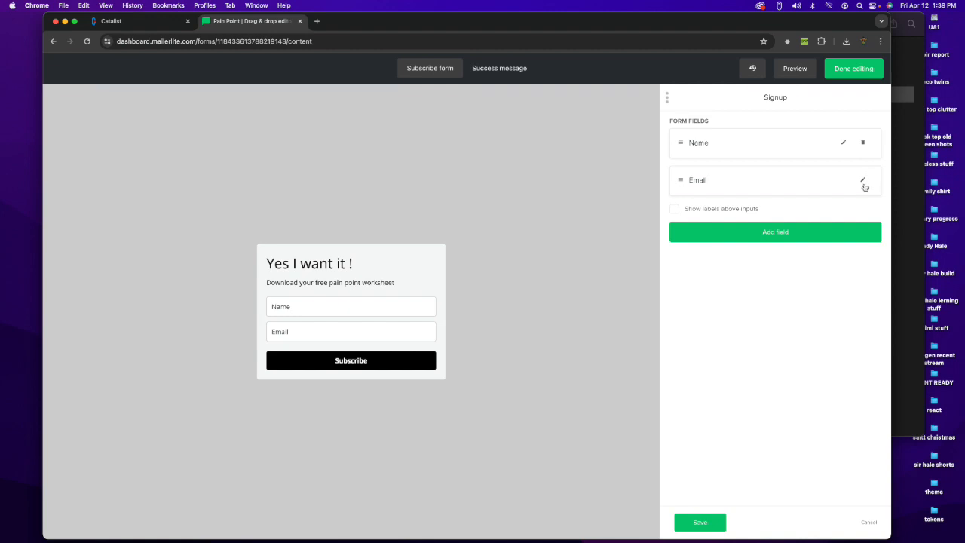
Step: Add Last name, Company, Country, City and Phone fields to the signup form
left_click(863, 181)
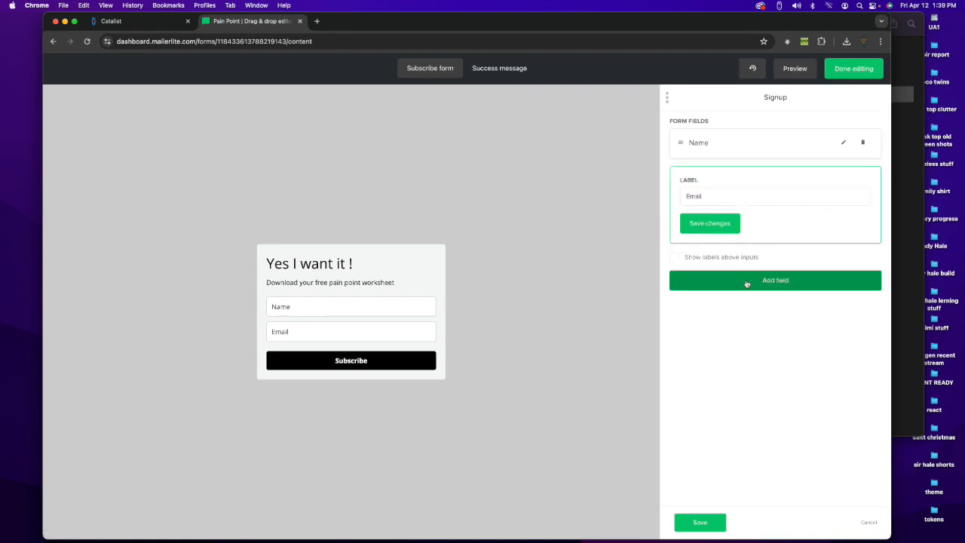
left_click(745, 281)
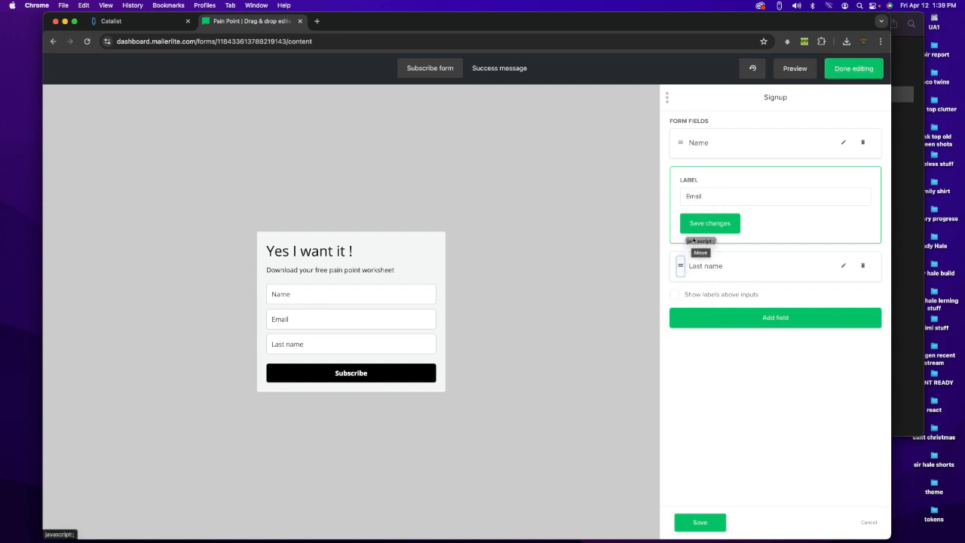
left_click(716, 324)
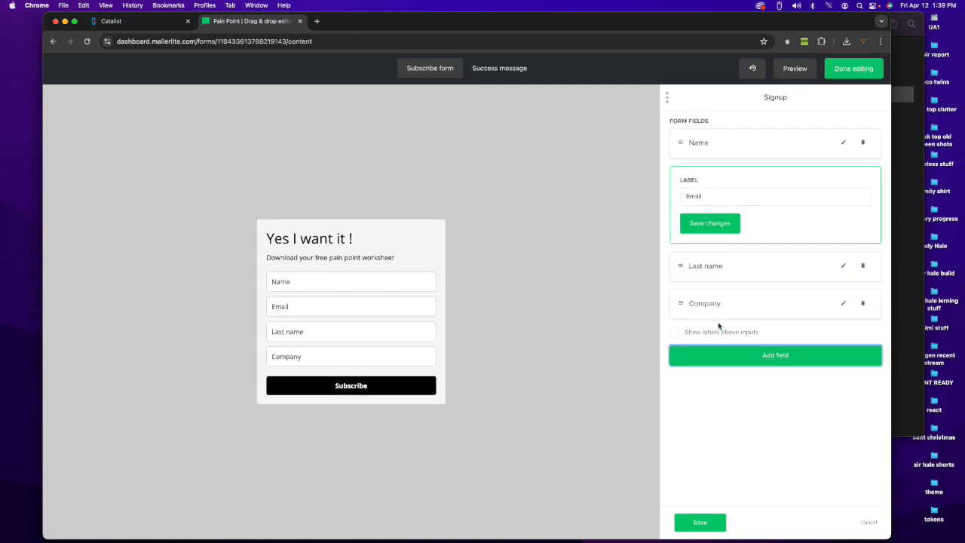
left_click(787, 357)
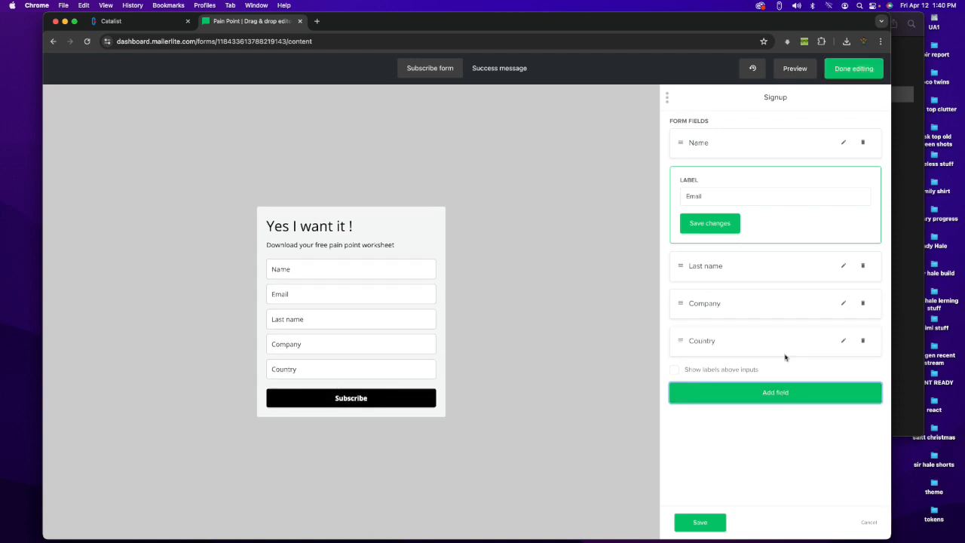
left_click(776, 393)
left_click(775, 430)
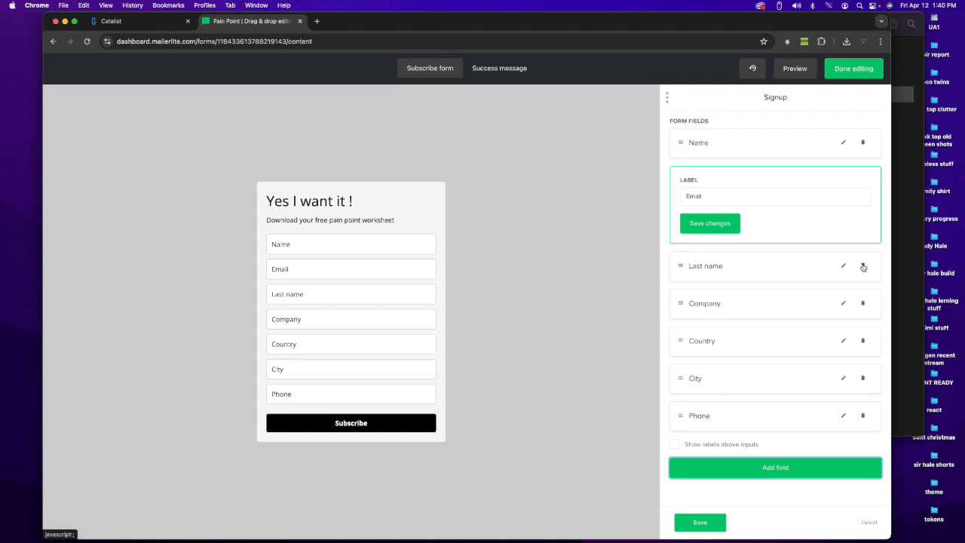
Step: Delete the Last name and Country fields and move the Phone field directly below Email
left_click(864, 266)
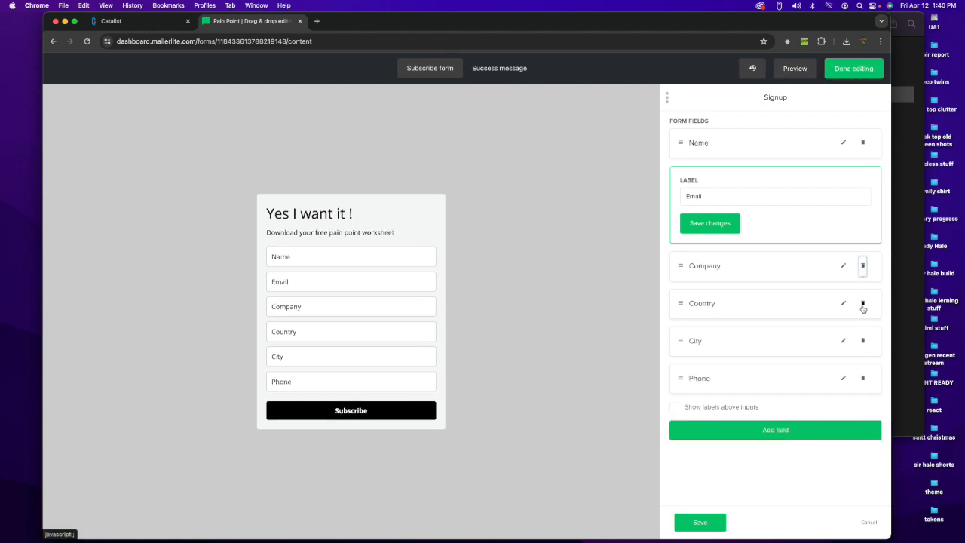
left_click(863, 306)
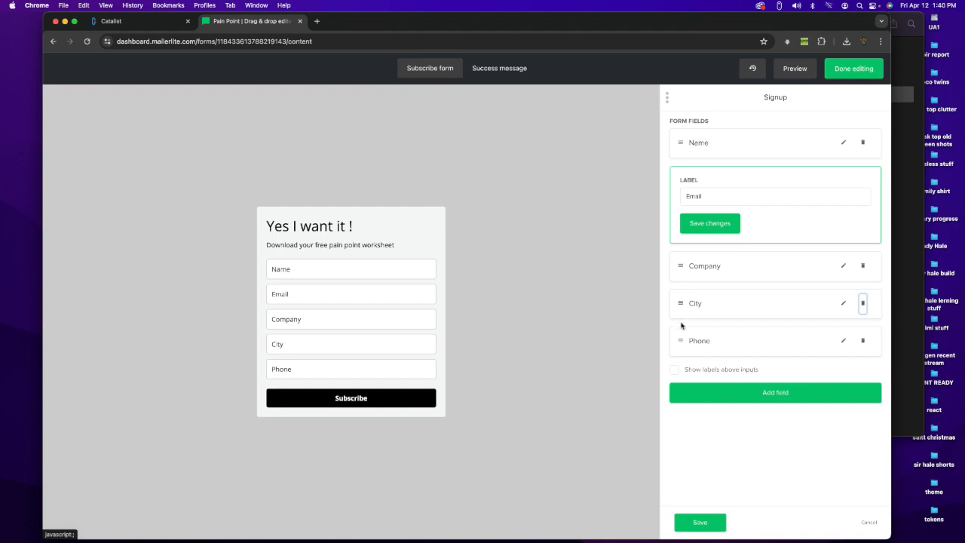
left_click_drag(681, 341, 682, 265)
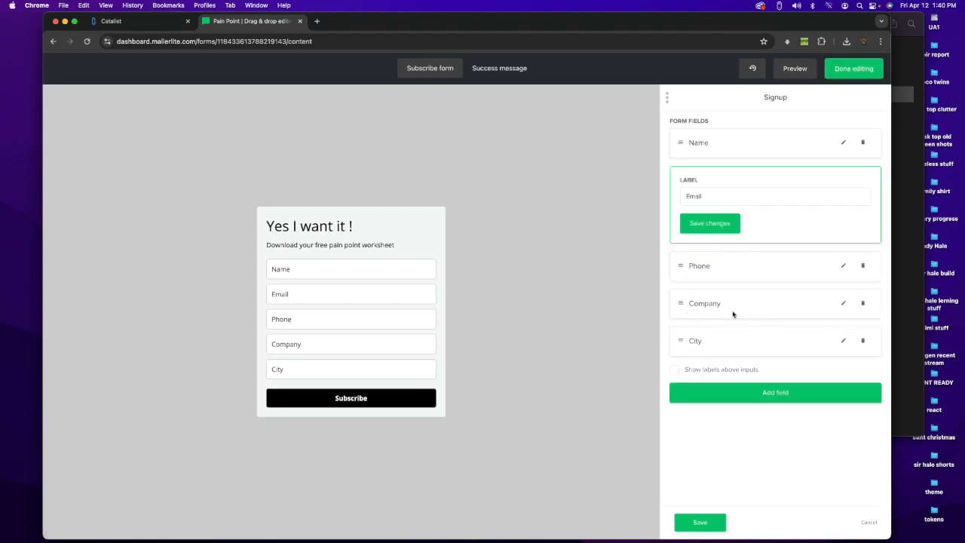
left_click(844, 302)
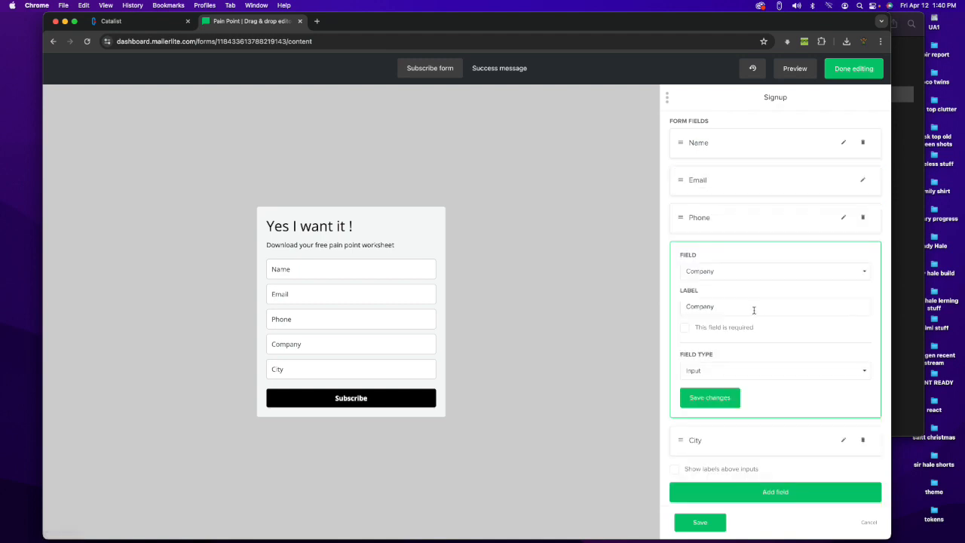
left_click(719, 306)
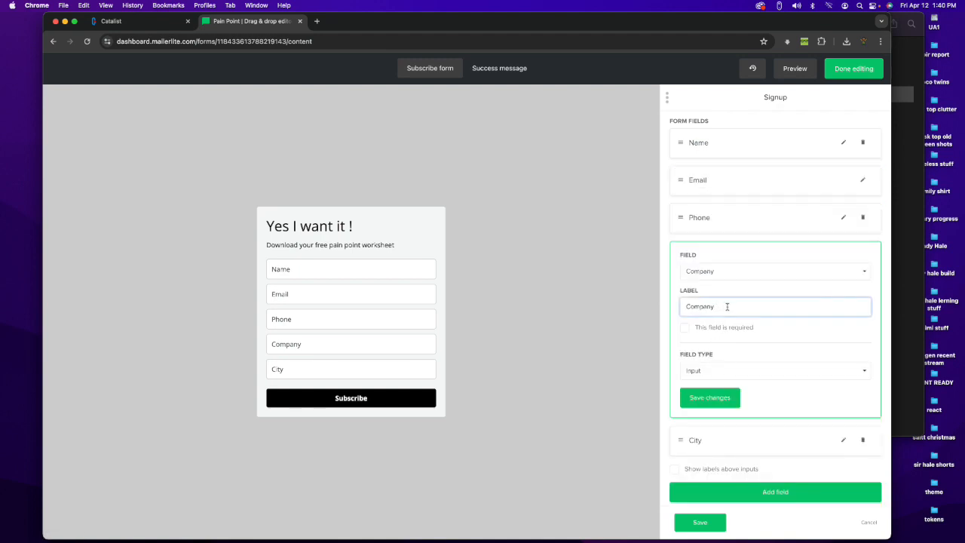
left_click(726, 272)
left_click(722, 271)
left_click(723, 267)
left_click(706, 226)
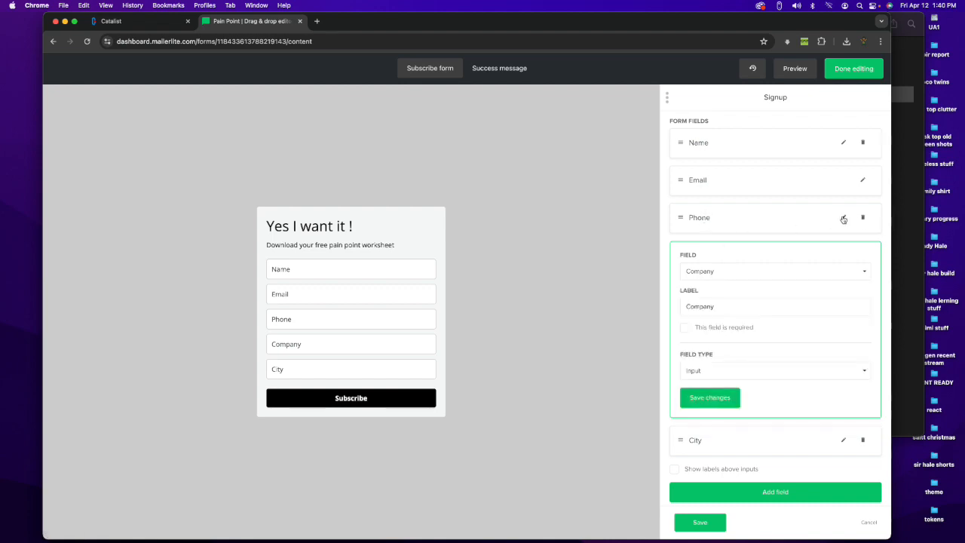
Step: Change the Phone field's label to "Phone we don't spam" and save the field's changes
left_click(844, 219)
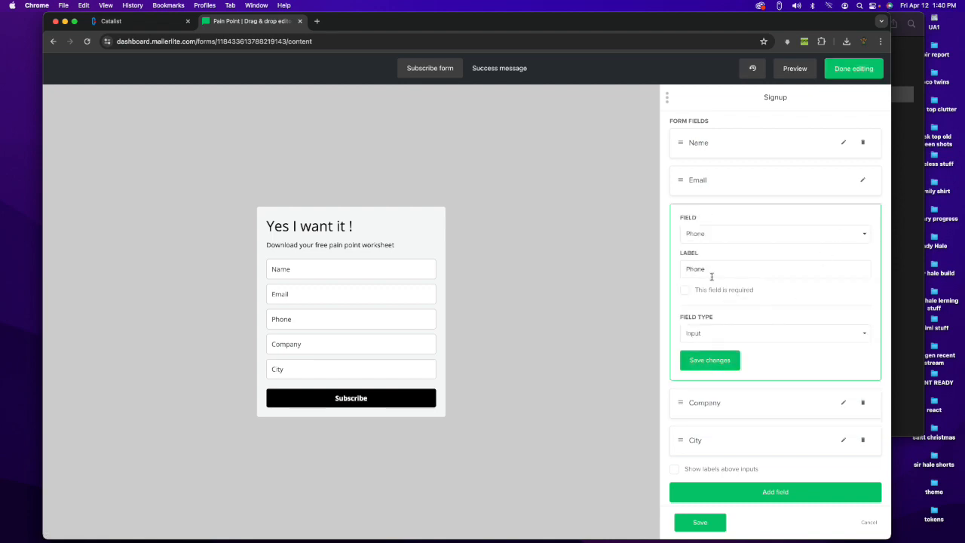
left_click(717, 273)
type("r")
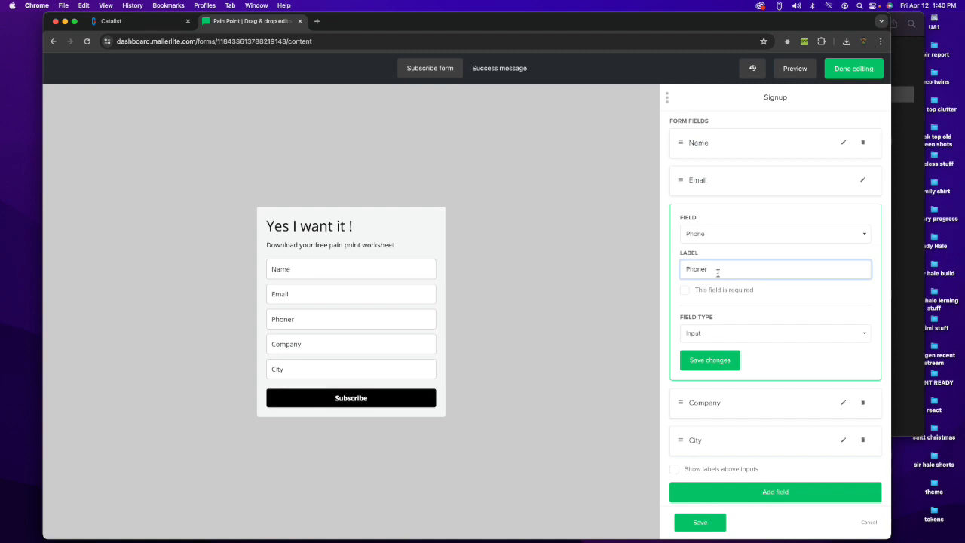
type("we don't spam")
left_click(706, 362)
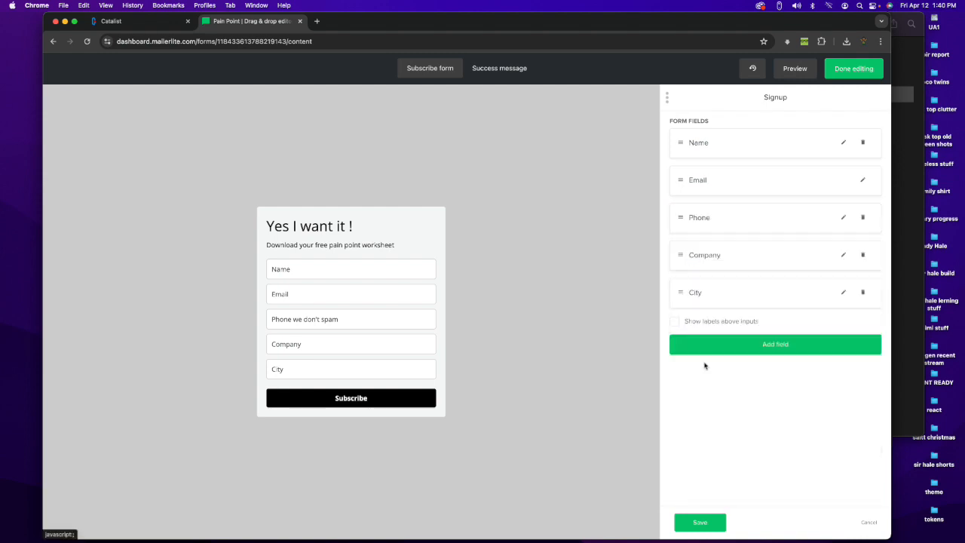
Step: Check the settings of the Company and City fields and save the signup block
left_click(843, 256)
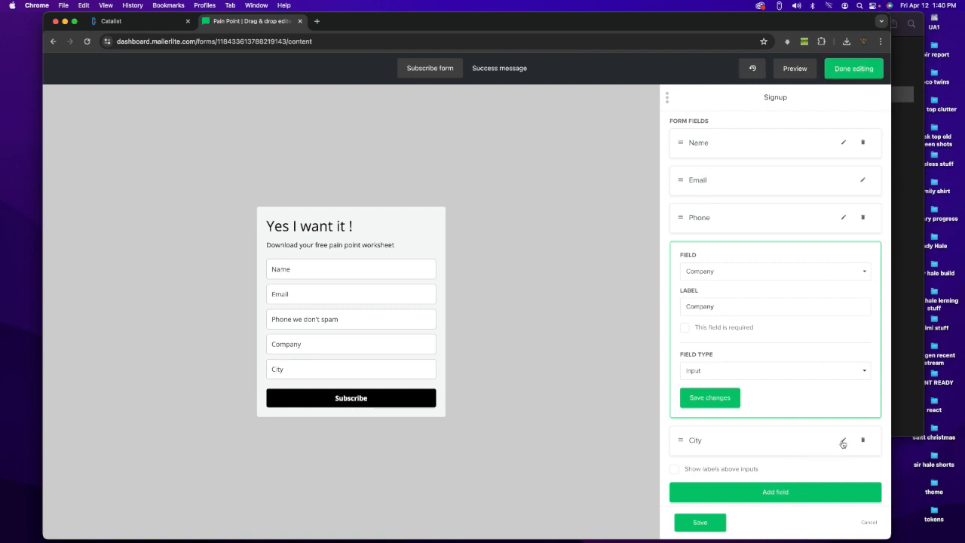
left_click(844, 440)
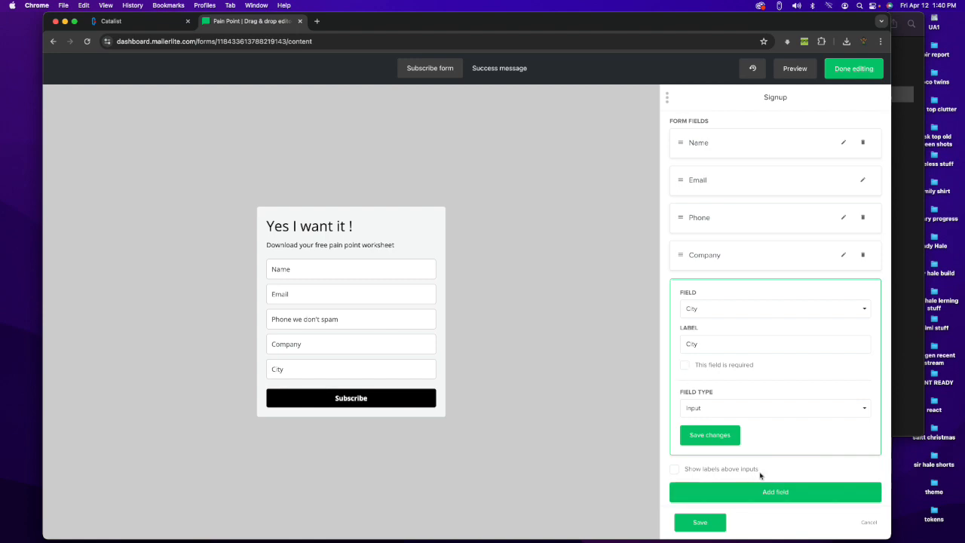
left_click(700, 524)
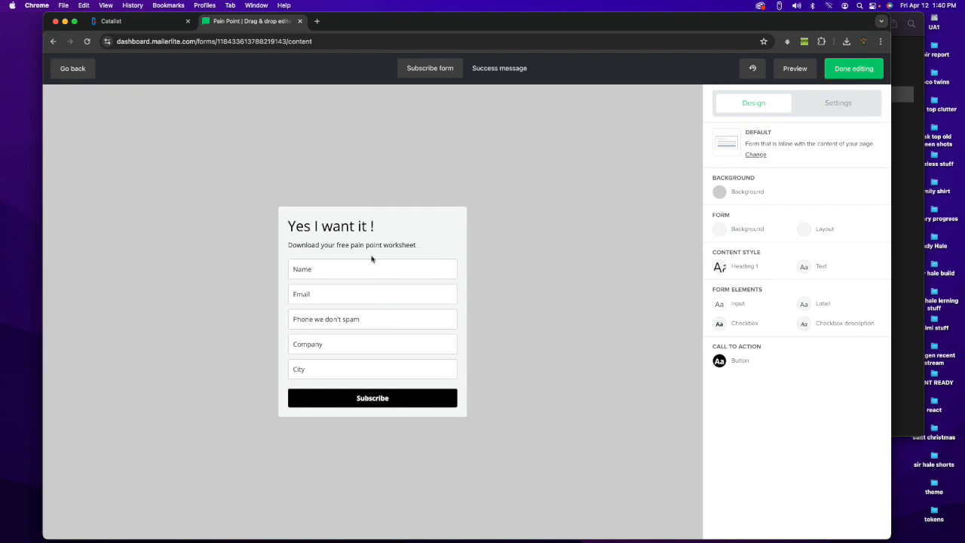
Step: Change the form's submit button text to "Get My Download" and save the button
left_click(349, 403)
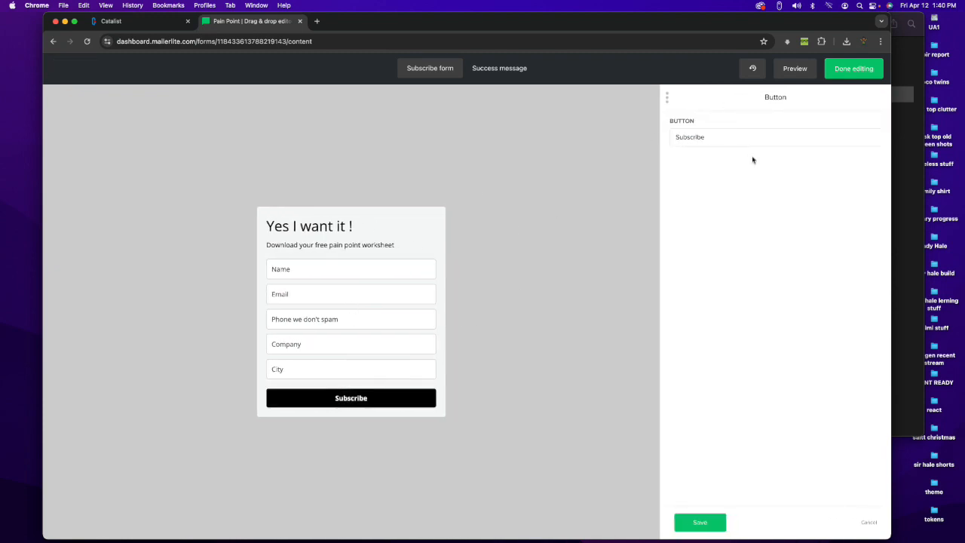
left_click(731, 137)
key("super+a")
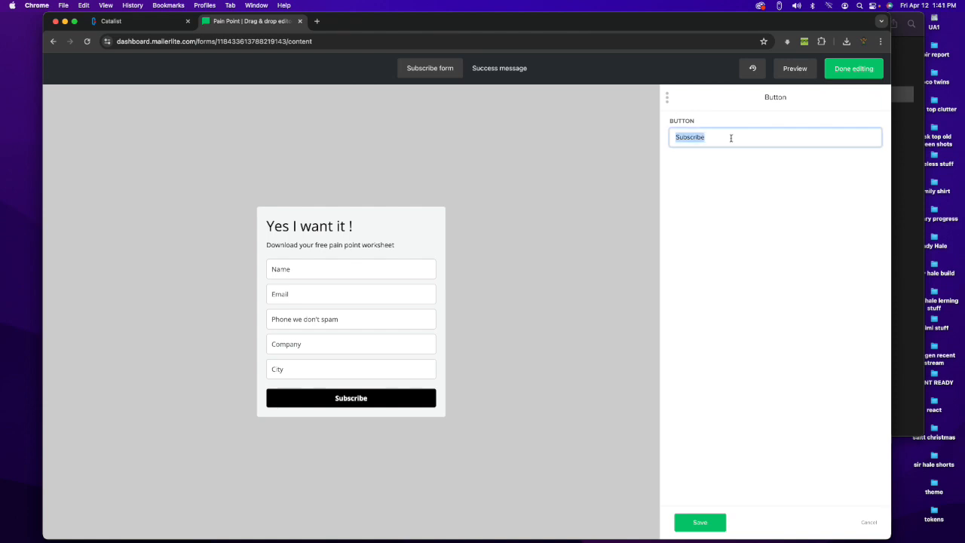
type("Get My Download")
left_click(745, 240)
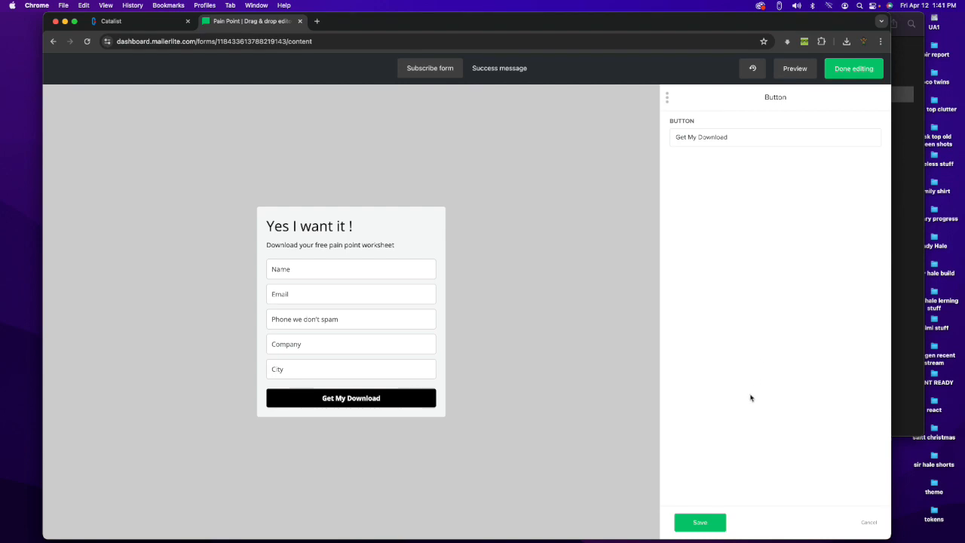
left_click(703, 522)
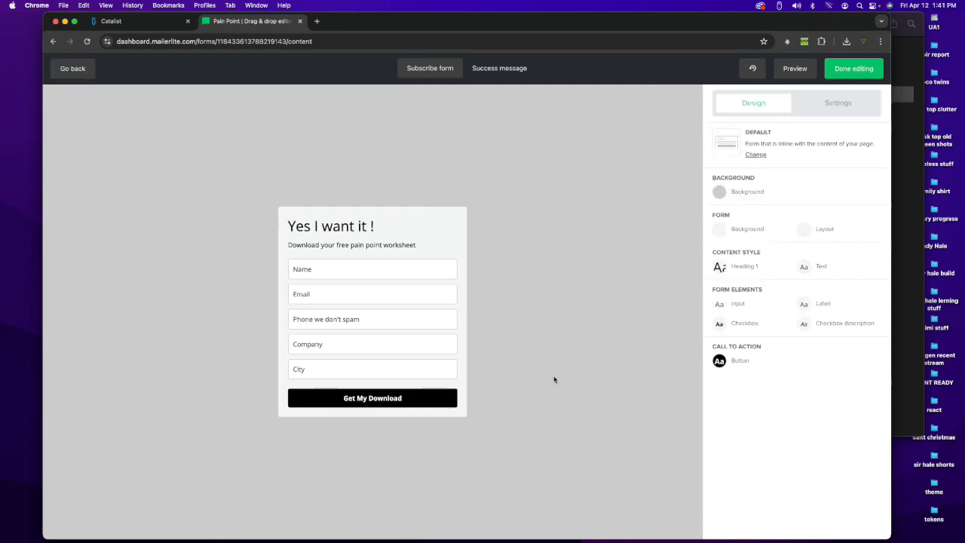
Step: Enable the custom success page in the form settings and activate its redirect URL entry
left_click(830, 106)
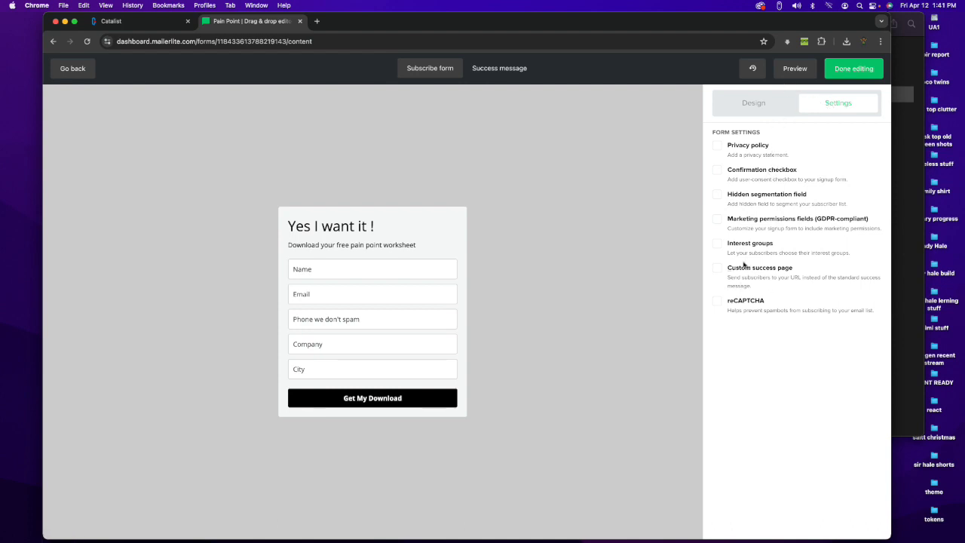
left_click(717, 268)
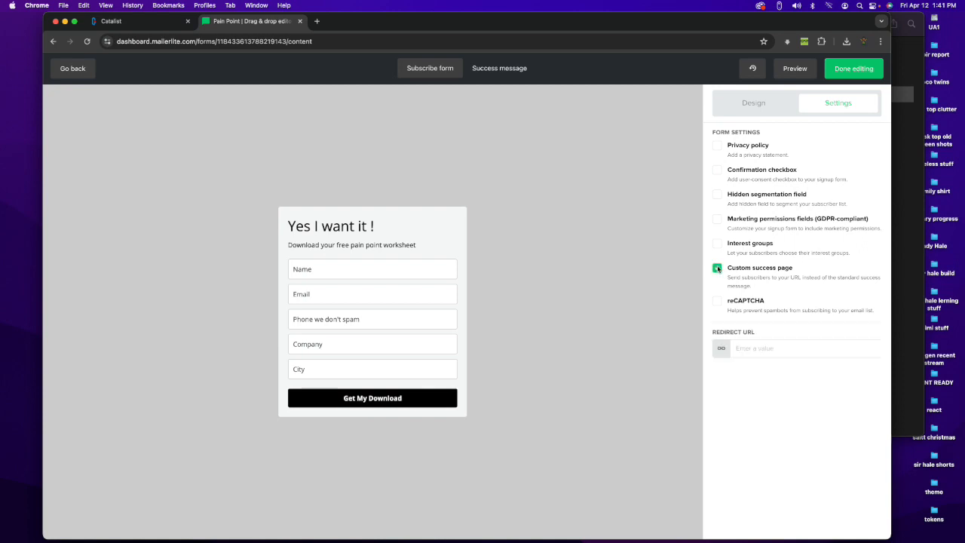
left_click(754, 351)
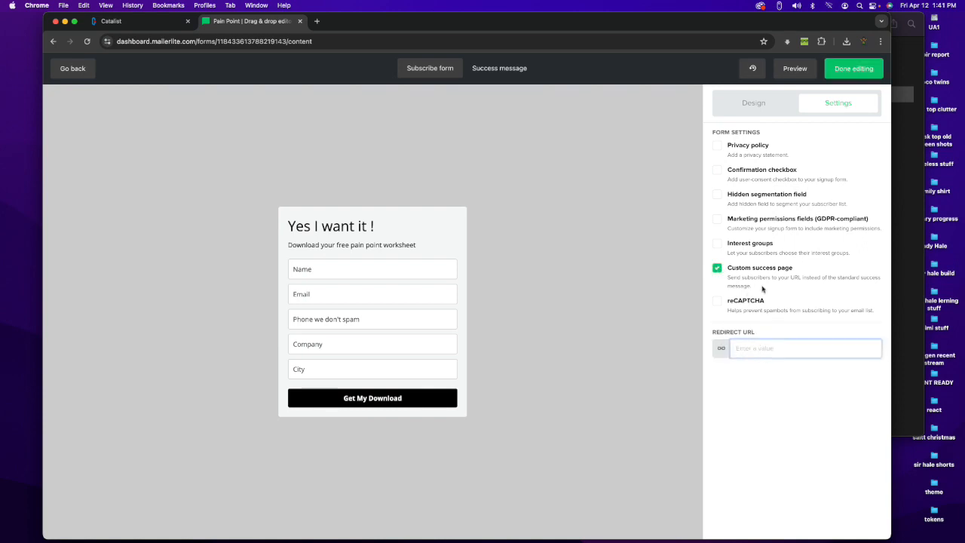
Step: Search for "Google drive" in a new browser tab, choose the account that holds the worksheet, and open its Drive home page
left_click(318, 21)
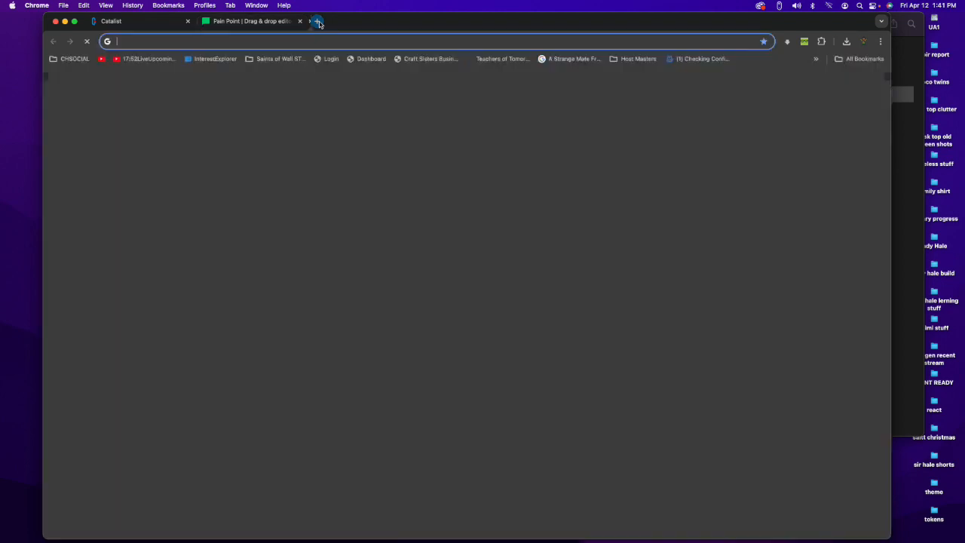
left_click(317, 41)
type("Google drive")
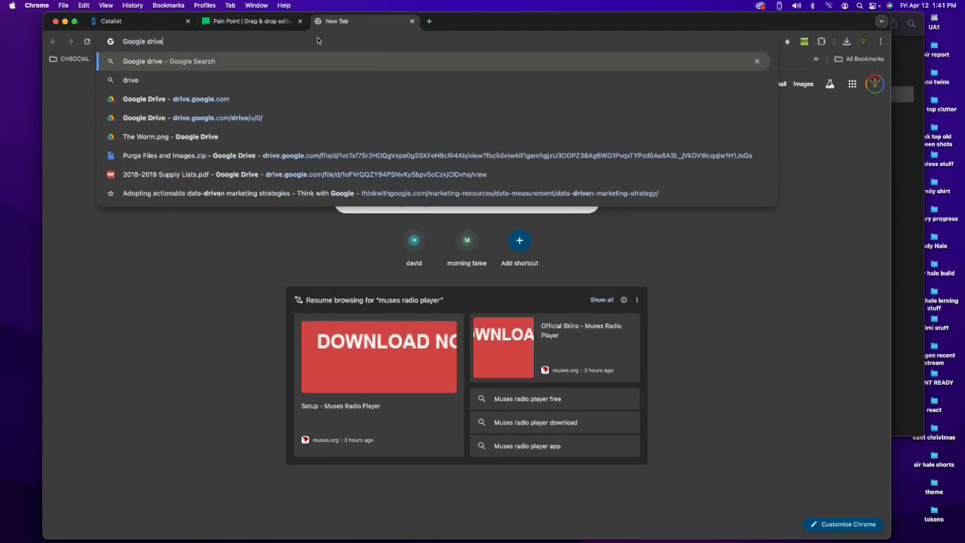
key("Return")
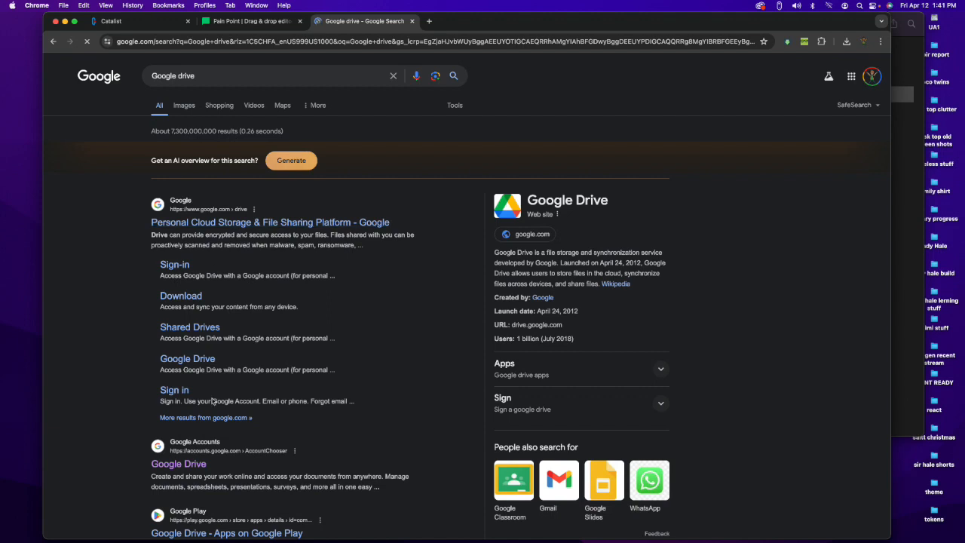
left_click(188, 463)
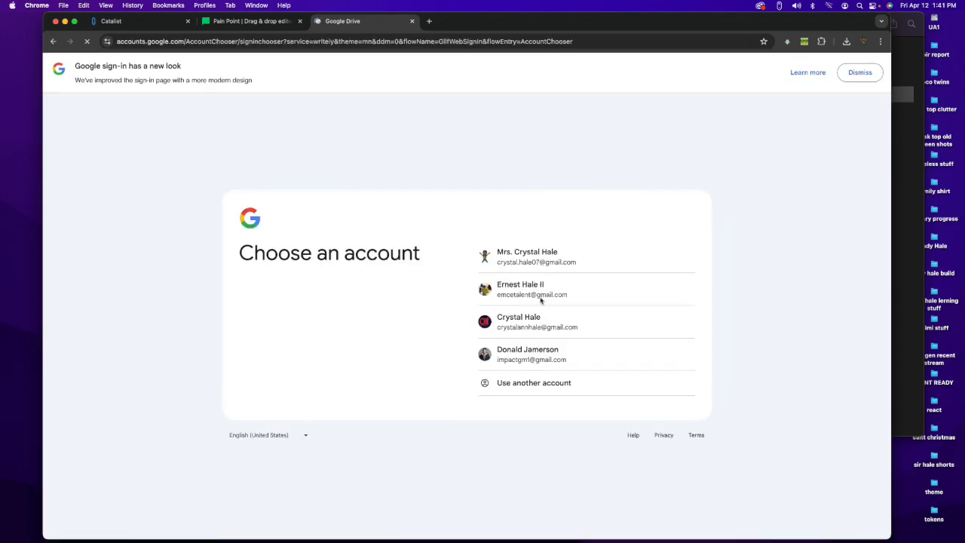
left_click(543, 262)
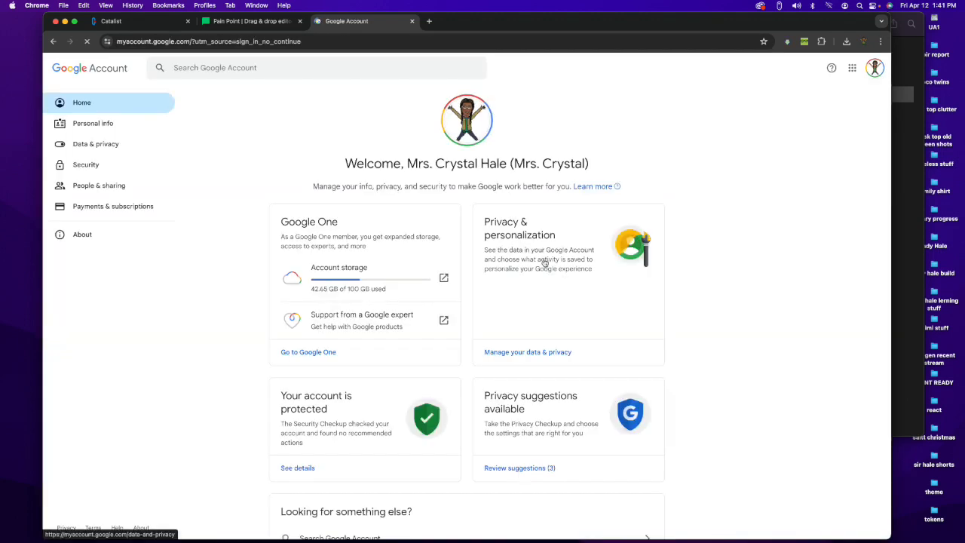
left_click(171, 41)
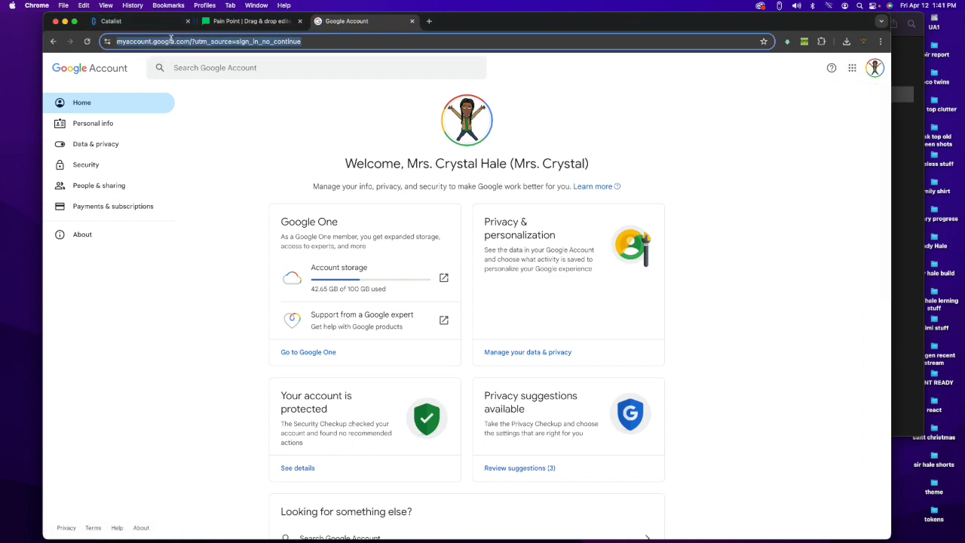
type("drive.goo")
key("Return")
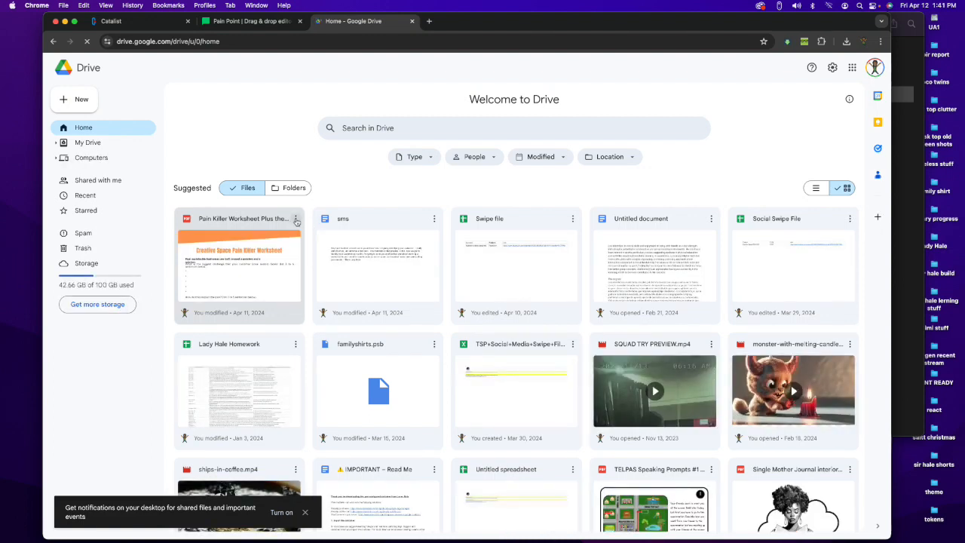
Step: Check the link access of the Pain Killer Worksheet PDF in Drive and copy its sharing link
left_click(297, 220)
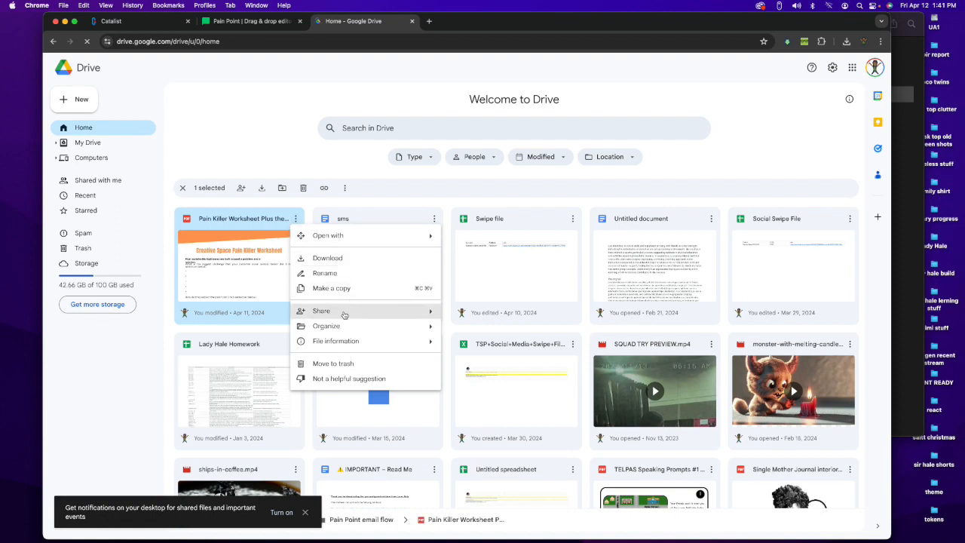
mouse_move(343, 315)
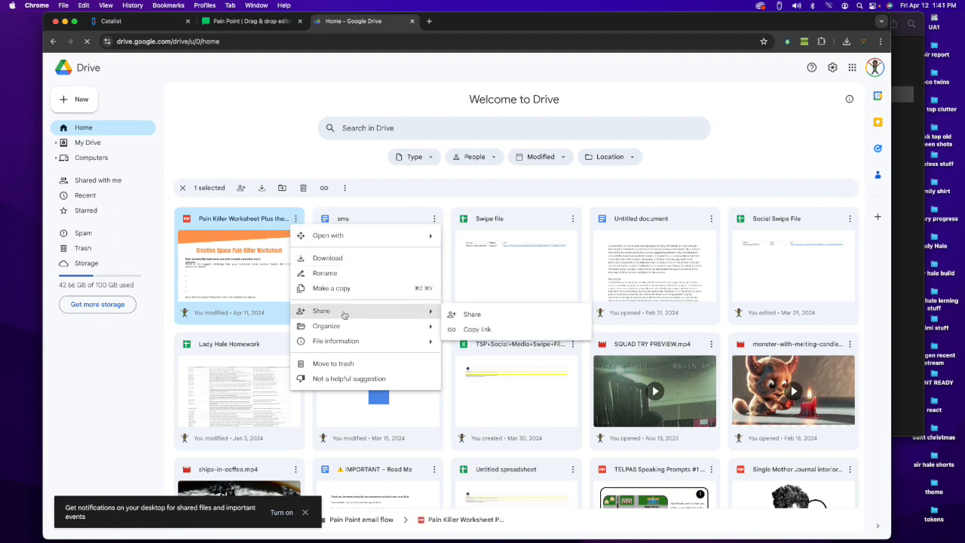
left_click(473, 331)
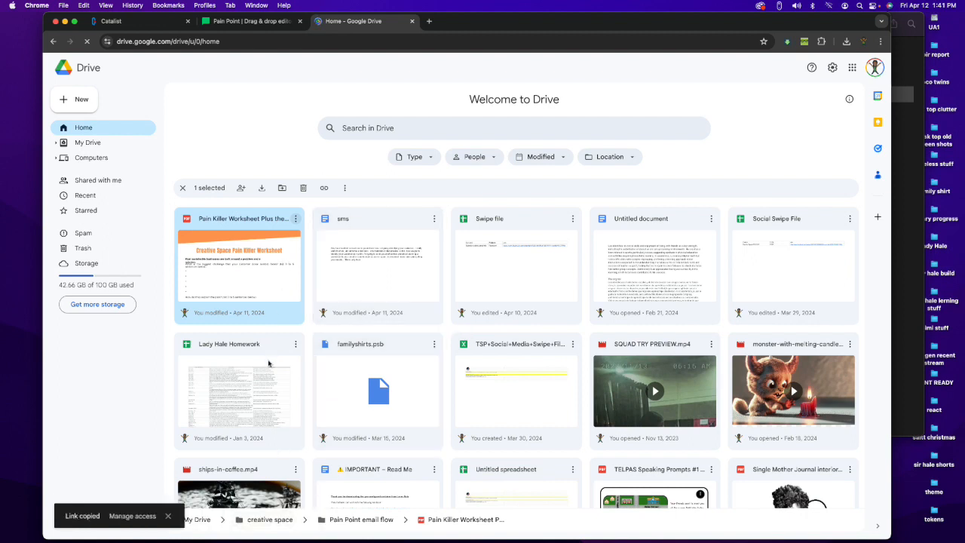
left_click(119, 517)
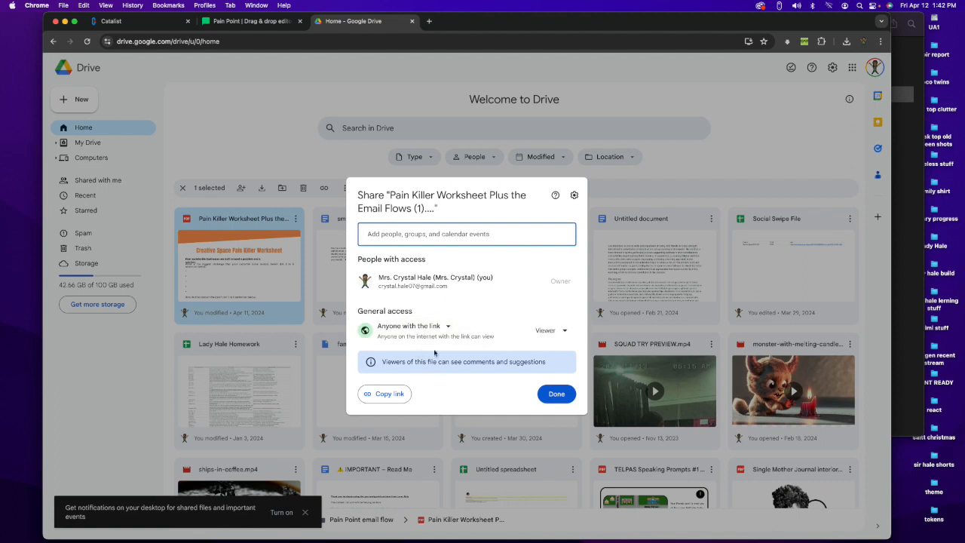
left_click(390, 394)
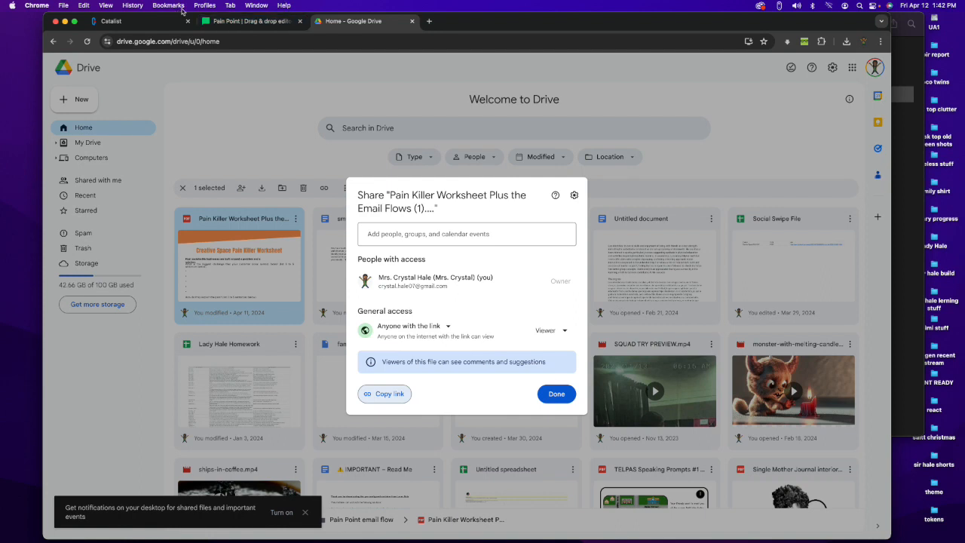
Step: Return to the MailerLite form, paste the copied worksheet link as the redirect URL, and finish editing the form
left_click(226, 23)
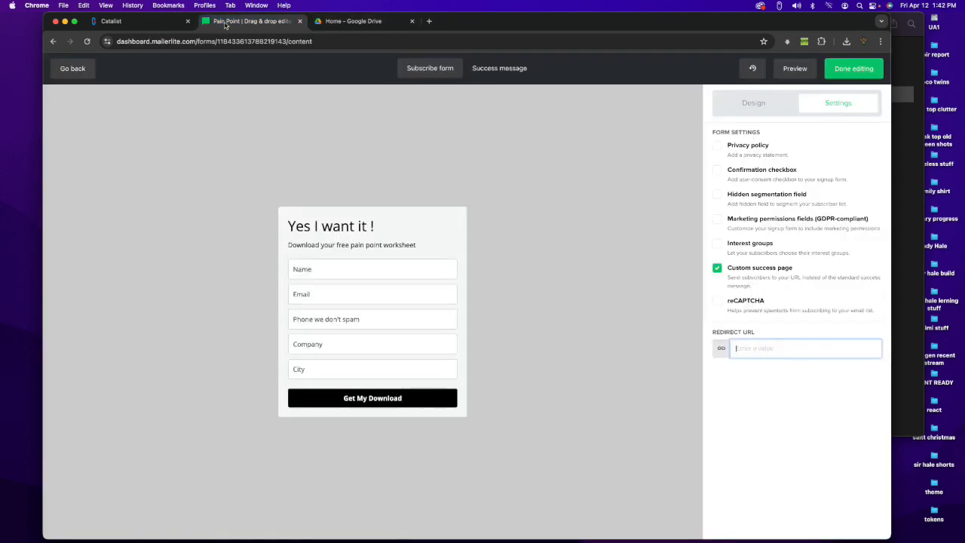
right_click(742, 345)
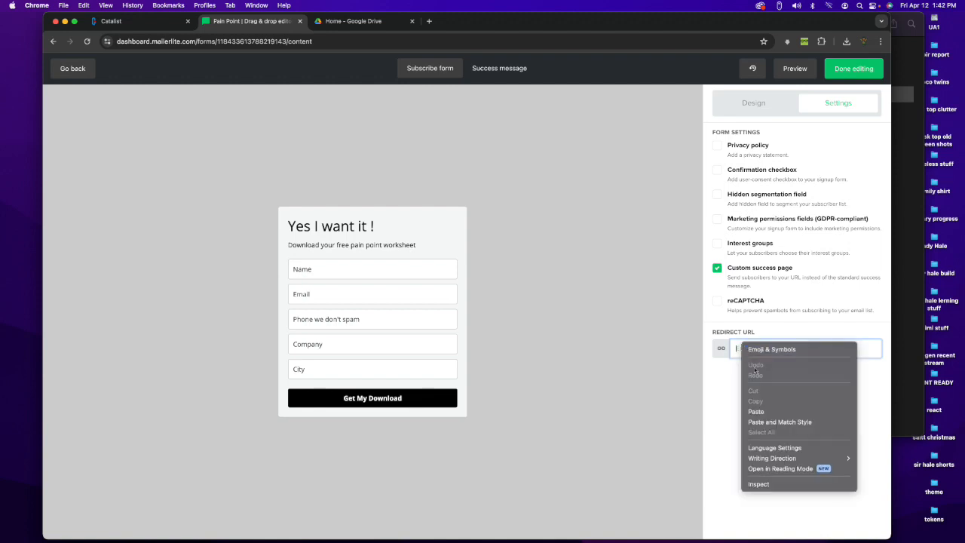
left_click(758, 410)
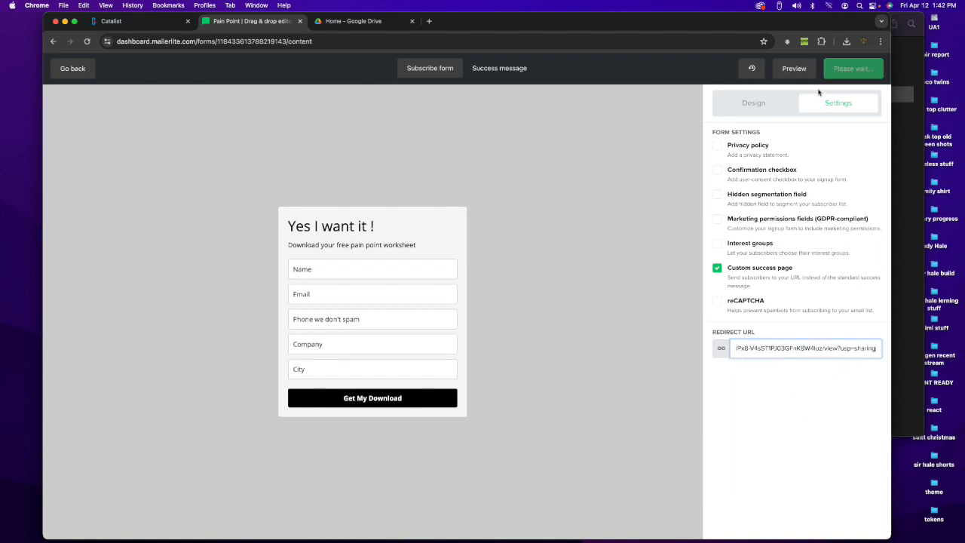
left_click(758, 105)
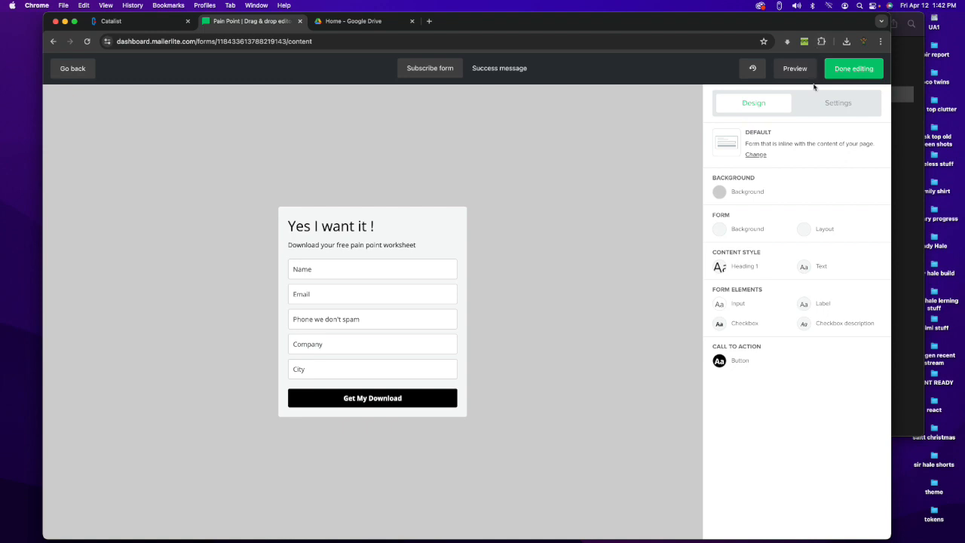
left_click(850, 69)
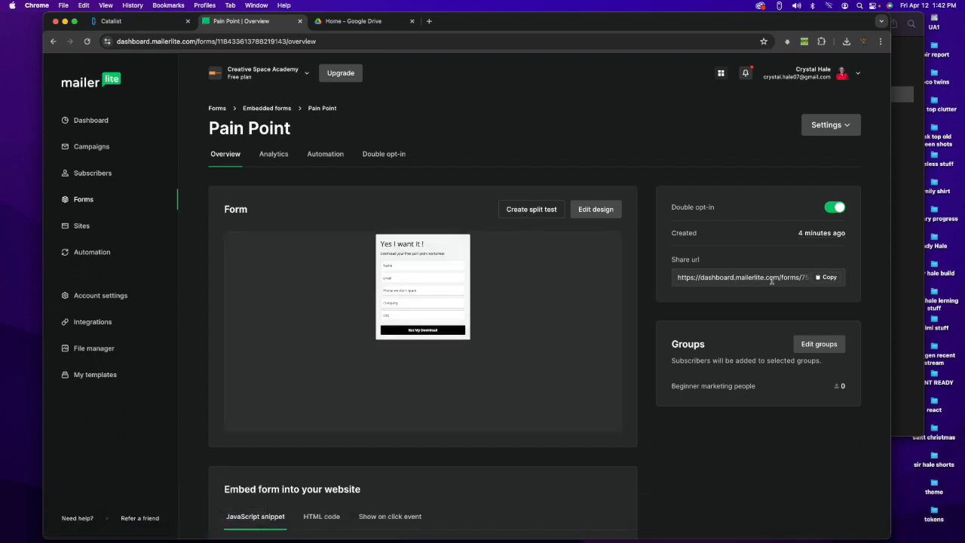
Step: Copy the Pain Point form's share URL and open it in a new browser tab to view the published form
left_click(825, 278)
left_click(429, 21)
left_click(402, 43)
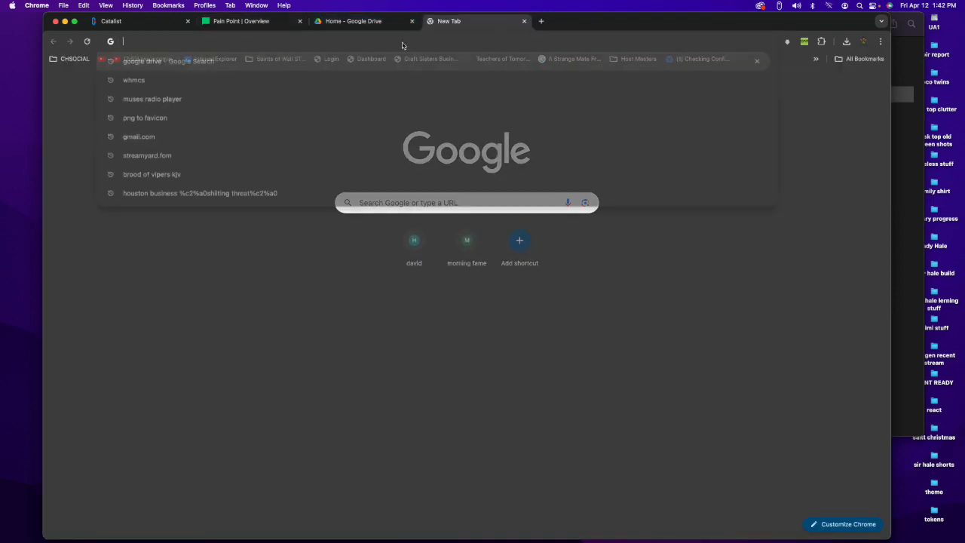
right_click(403, 45)
left_click(419, 99)
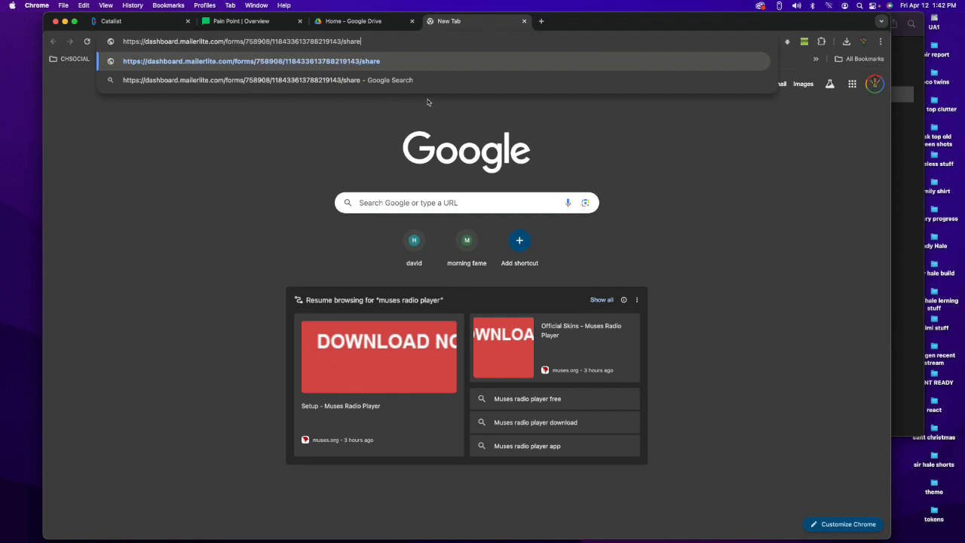
key("Return")
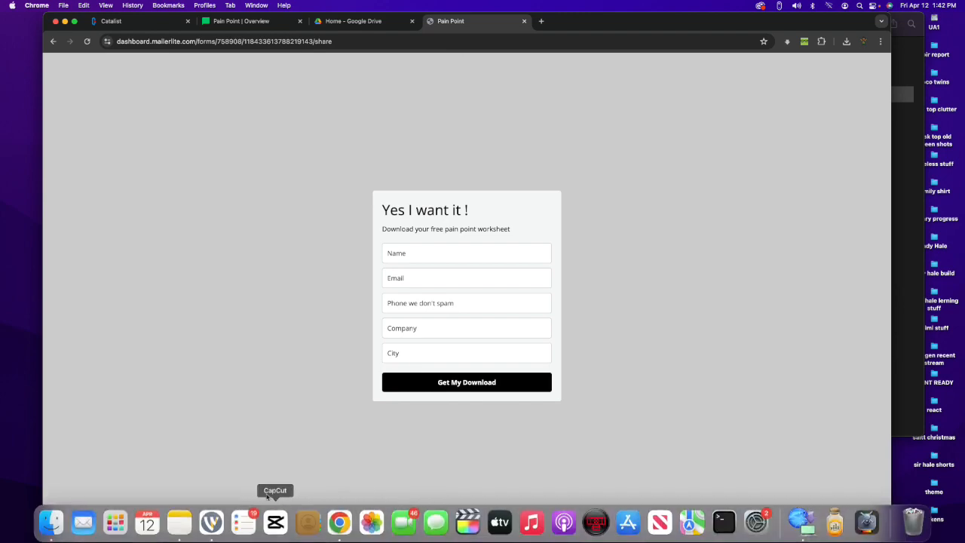
left_click(211, 522)
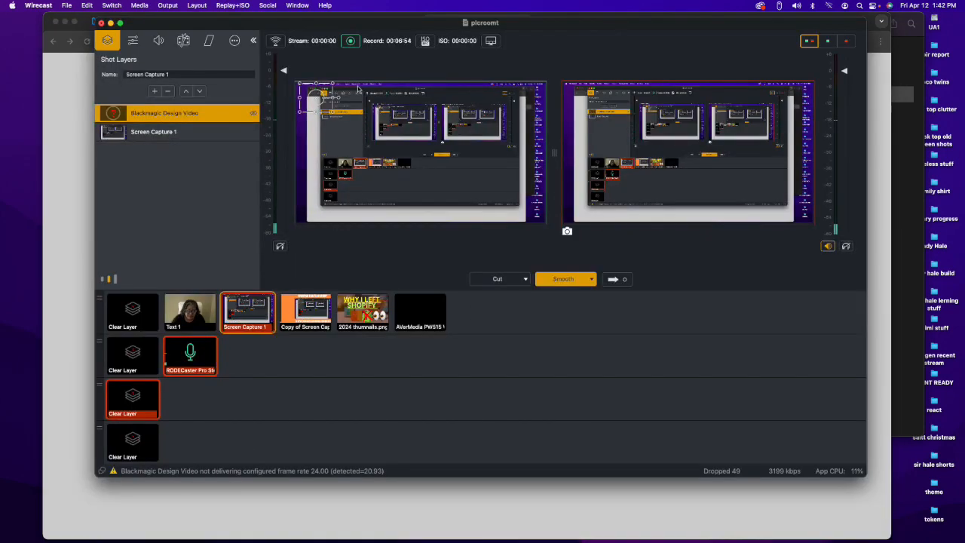